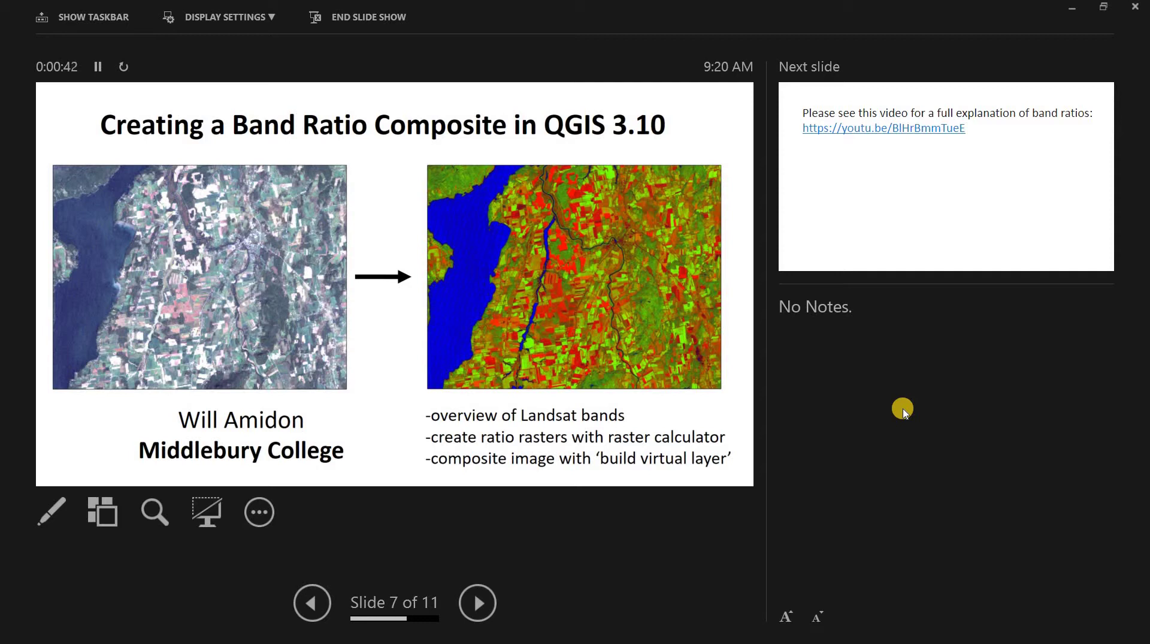
# Advance the presentation to slide 8, which links the band-ratio video
pyautogui.press('Right')
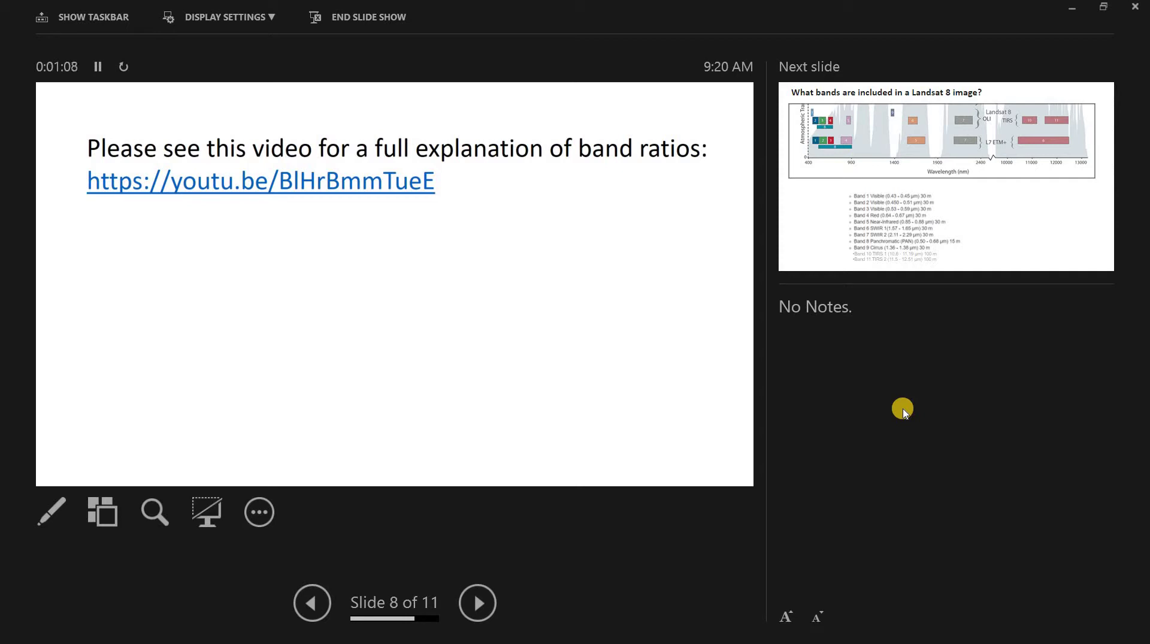
# Advance to slide 9, which lists the Landsat 8 bands
pyautogui.press('Right')
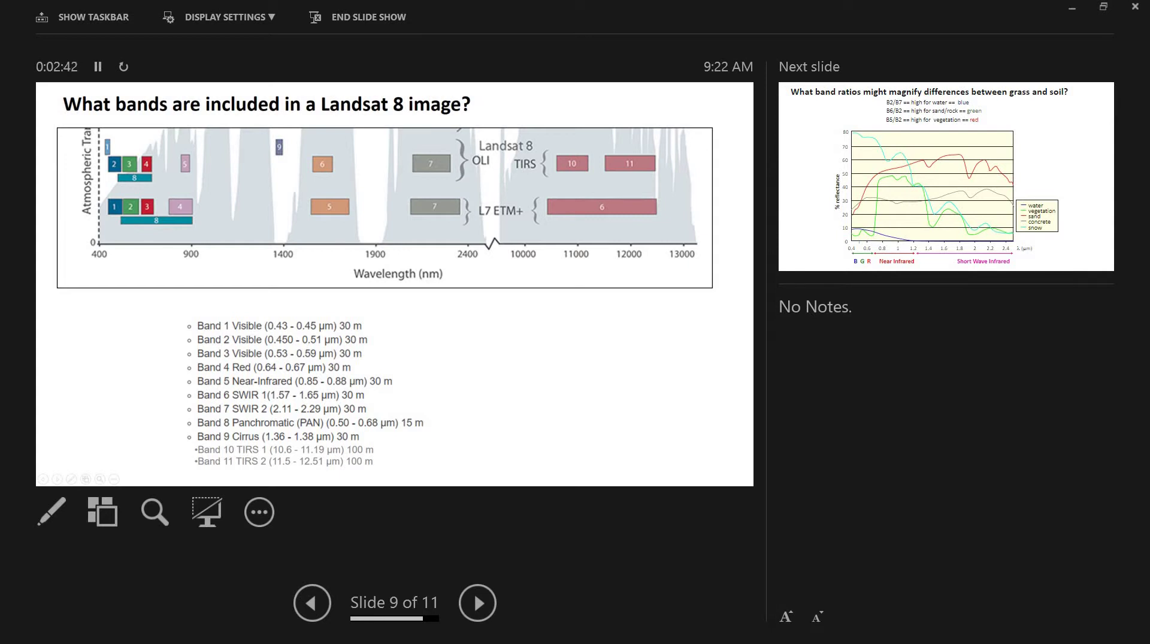
pyautogui.press('Right')
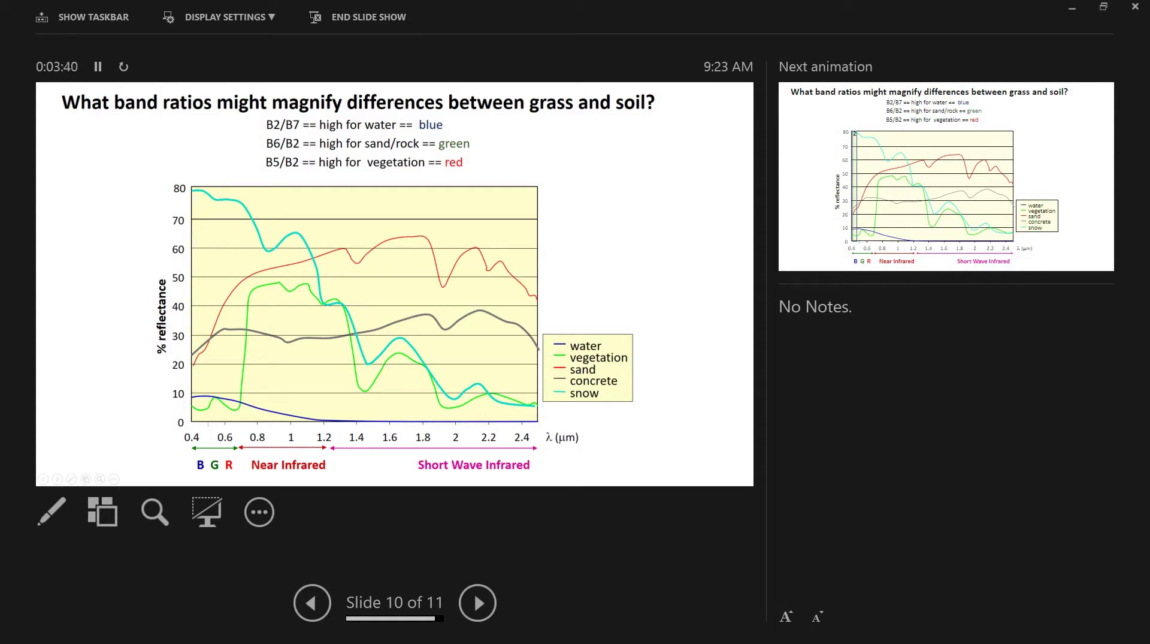
# Reveal the shaded Landsat band positions on the reflectance chart
pyautogui.press('Right')
pyautogui.press('Right')
pyautogui.press('Right')
pyautogui.press('Right')
pyautogui.press('Right')
pyautogui.press('Right')
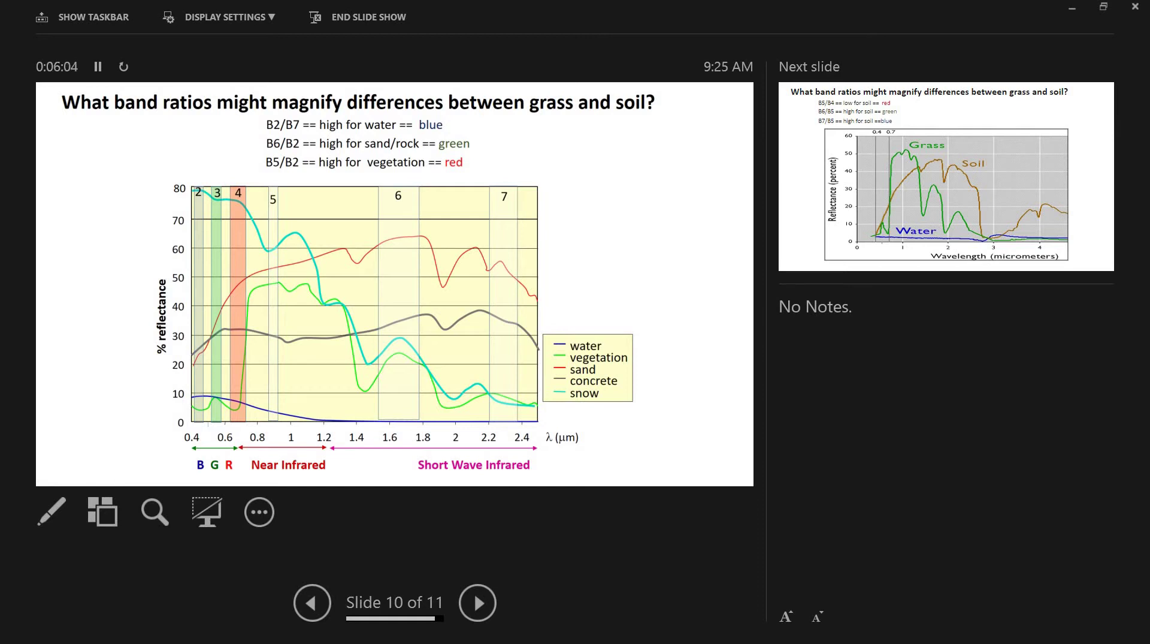
# End the slideshow, switch to QGIS and centre and zoom onto the LC08_july6_2020_clip image
pyautogui.press('Escape')
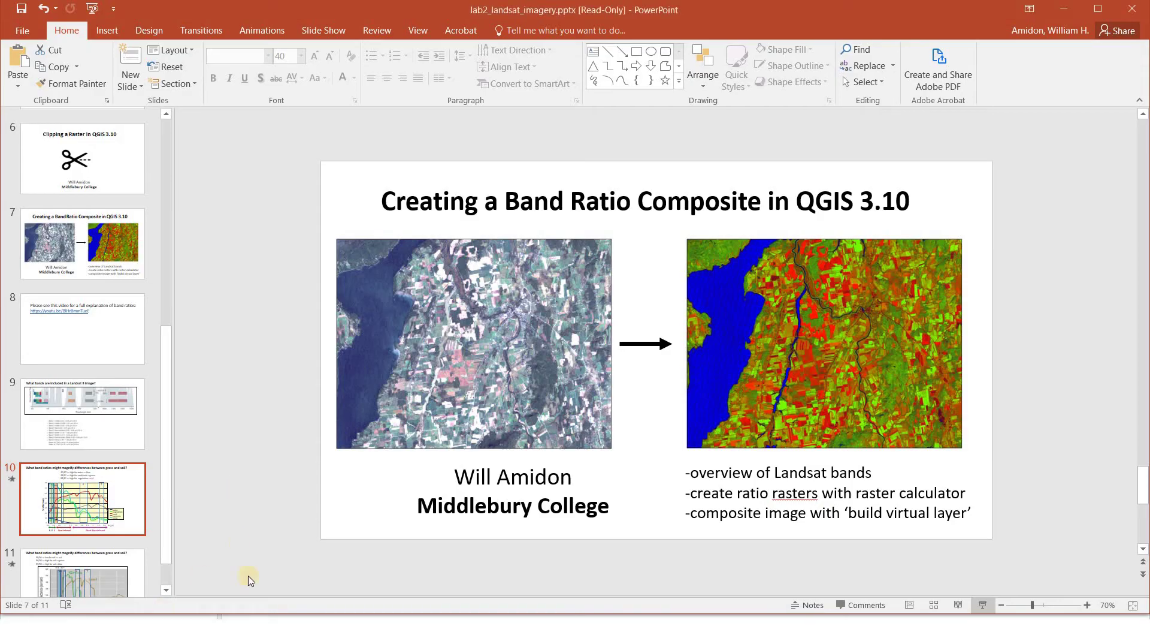
pyautogui.click(295, 623)
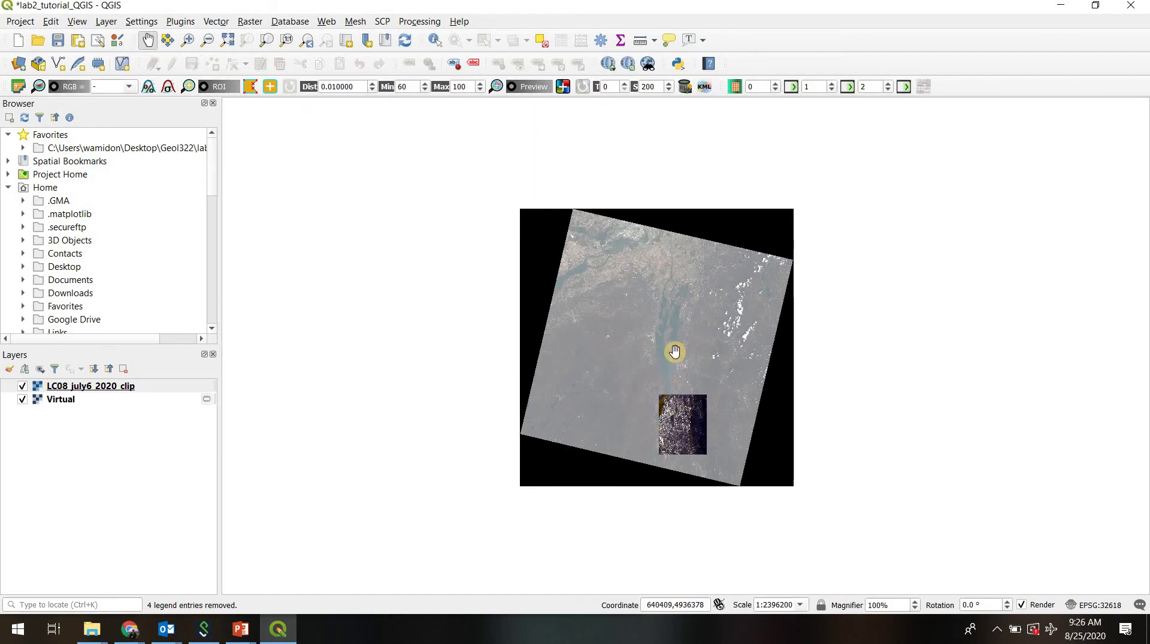
pyautogui.moveTo(690, 450); pyautogui.dragTo(541, 398)
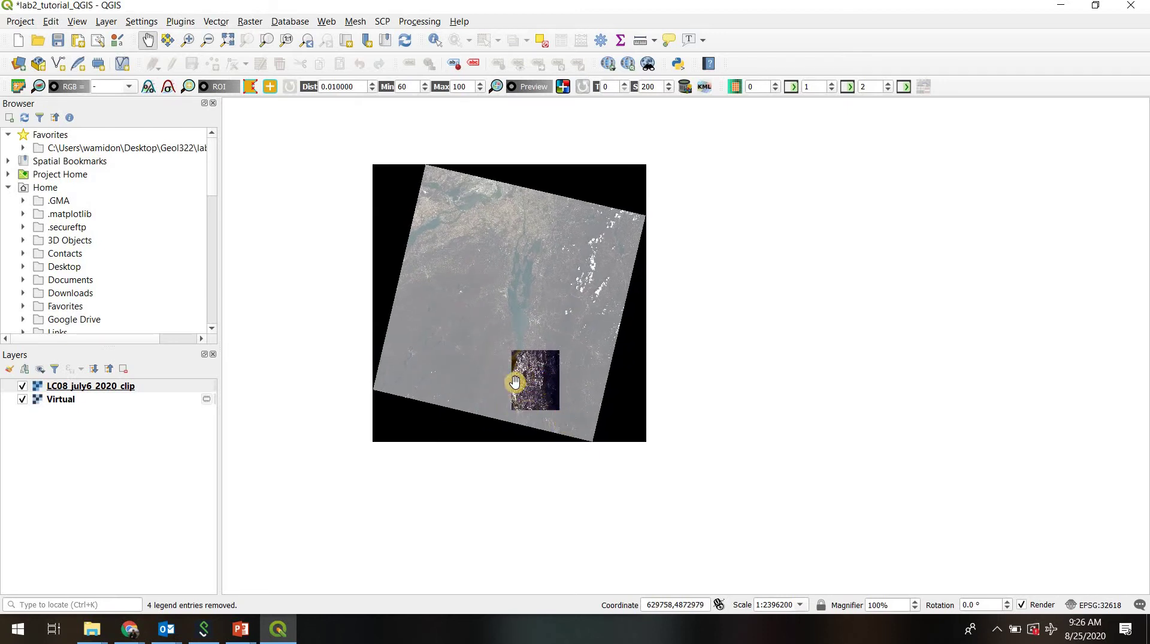
pyautogui.hotkey('ctrl', 'alt', '+')
pyautogui.hotkey('ctrl', 'alt', '+')
pyautogui.moveTo(481, 357); pyautogui.dragTo(827, 327)
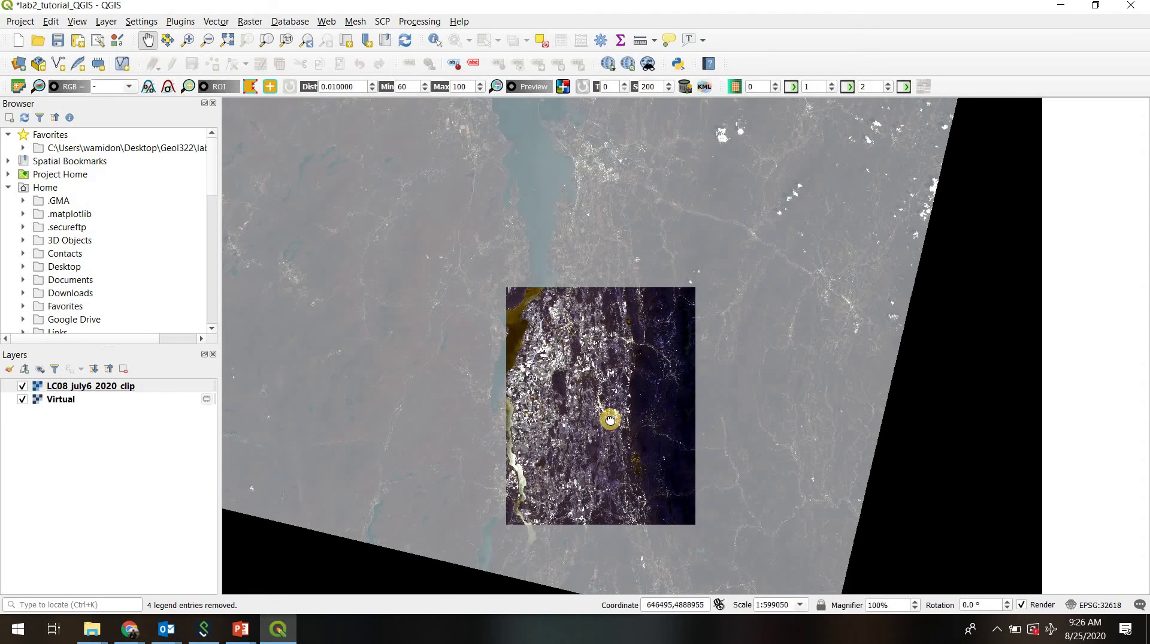
pyautogui.moveTo(609, 411); pyautogui.dragTo(604, 366)
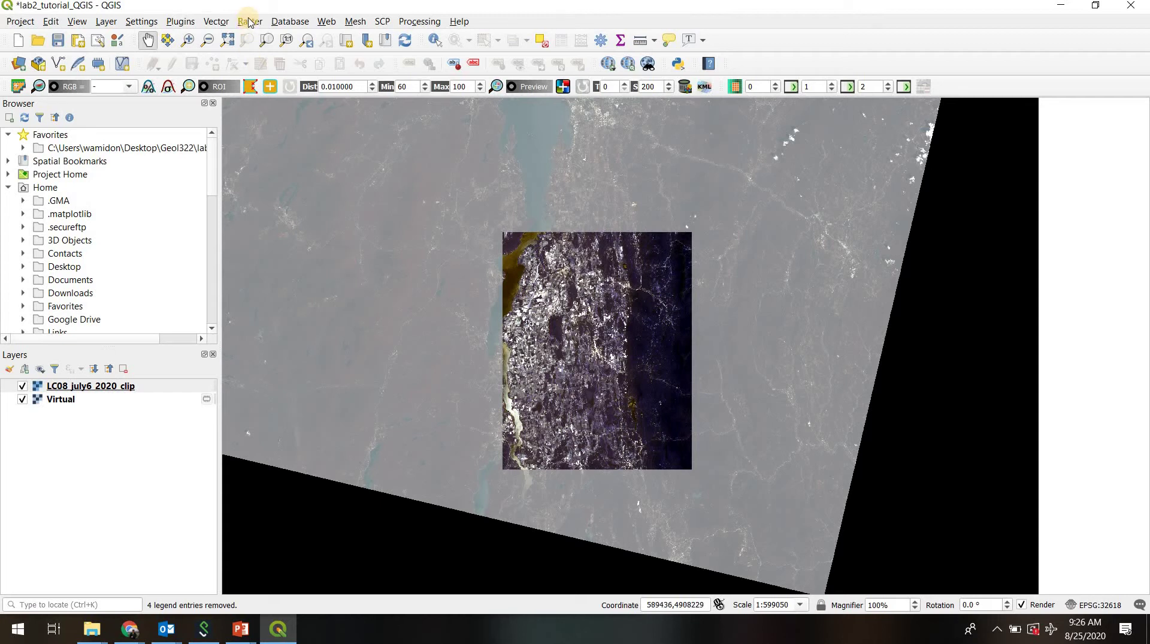
# Open the Processing Toolbox and select its 'raster calculator' search text
pyautogui.click(410, 23)
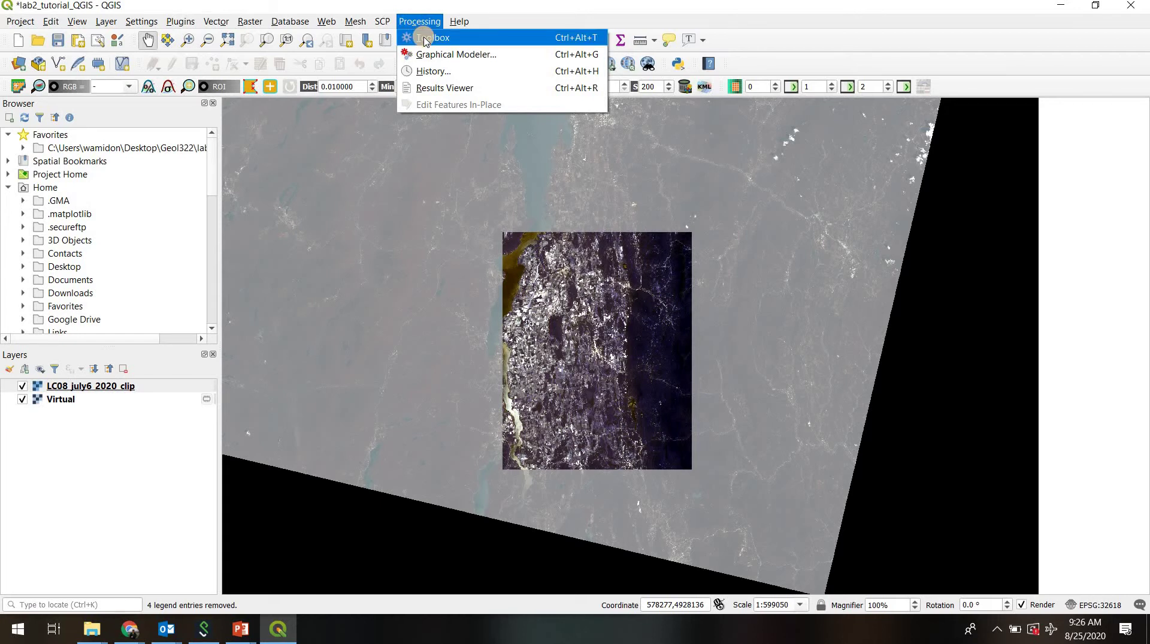
pyautogui.click(424, 38)
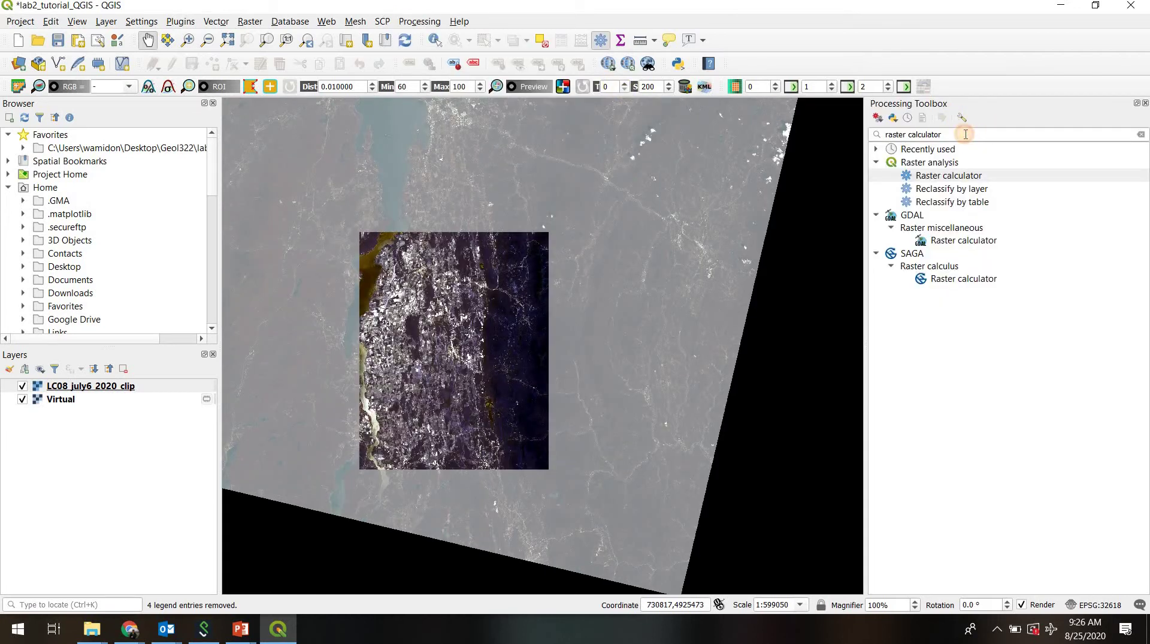
pyautogui.moveTo(966, 134); pyautogui.dragTo(870, 134)
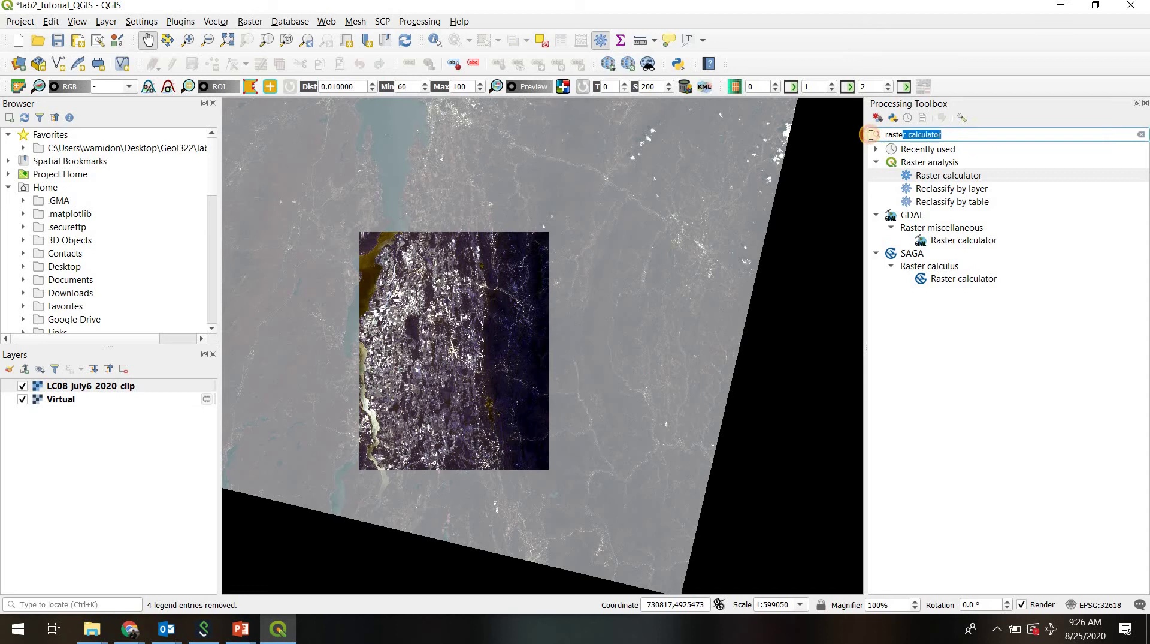
# Open the Raster analysis > Raster calculator algorithm from the search results
pyautogui.click(938, 177)
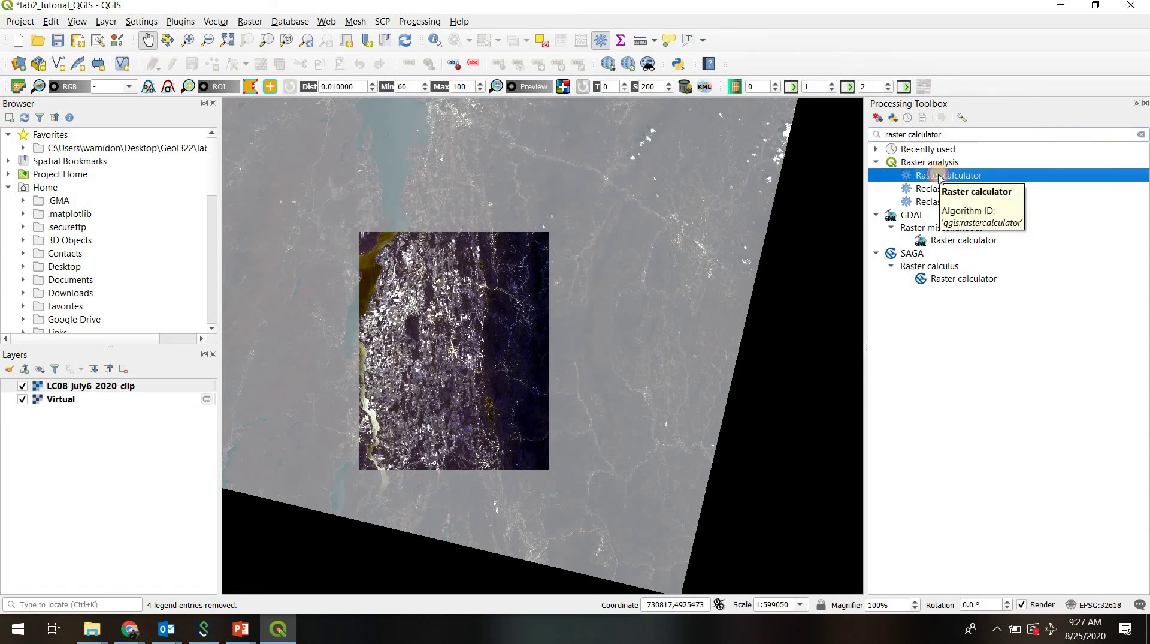
pyautogui.doubleClick(939, 177)
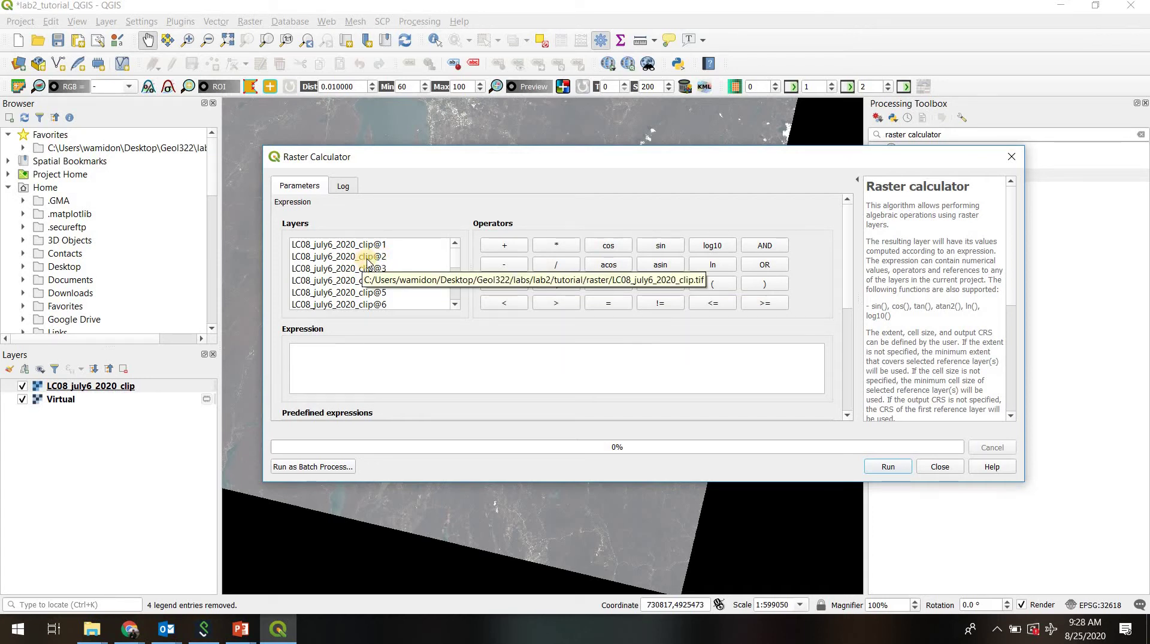
# Build the expression "LC08_july6_2020_clip@2" / "LC08_july6_2020_clip@7"
pyautogui.doubleClick(367, 256)
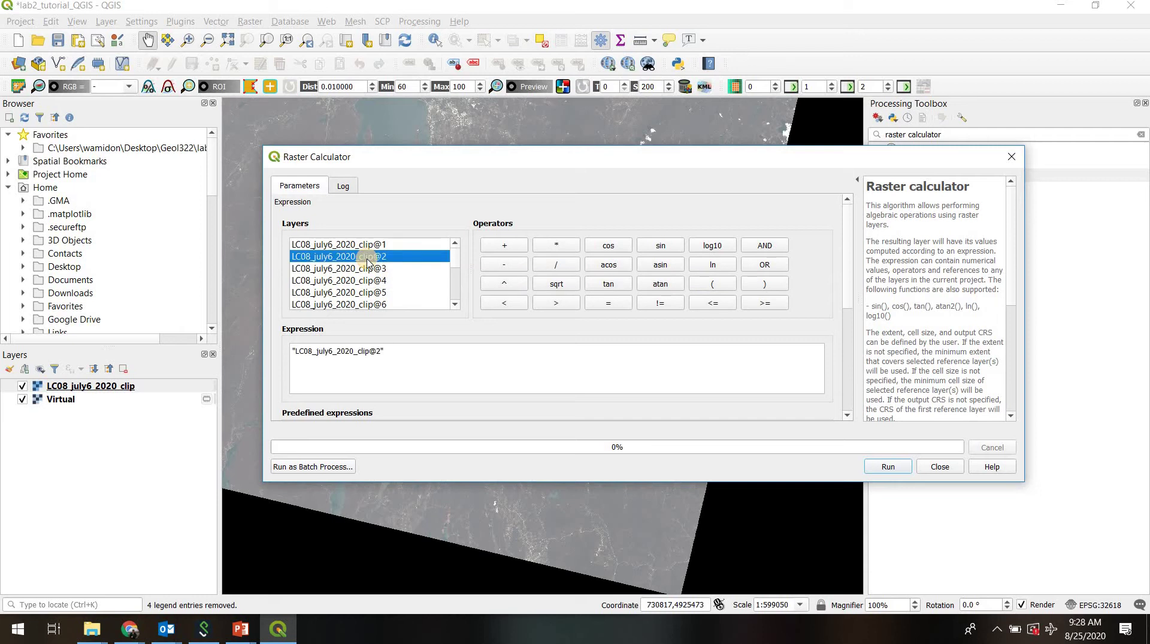
pyautogui.click(556, 265)
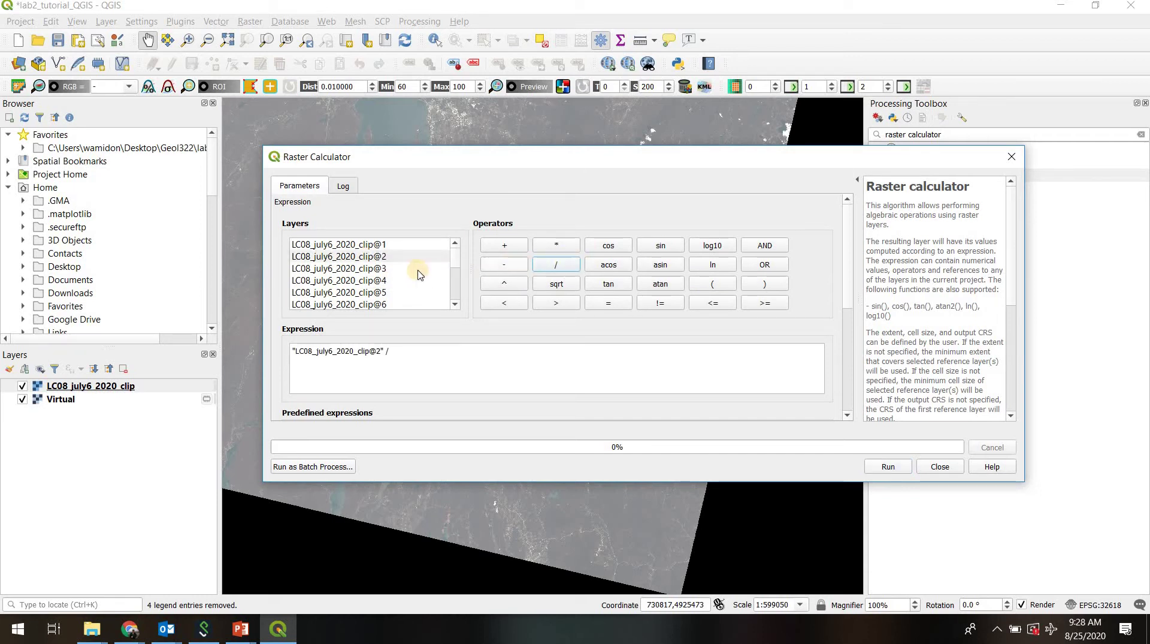
pyautogui.scroll(-1, 397, 293)
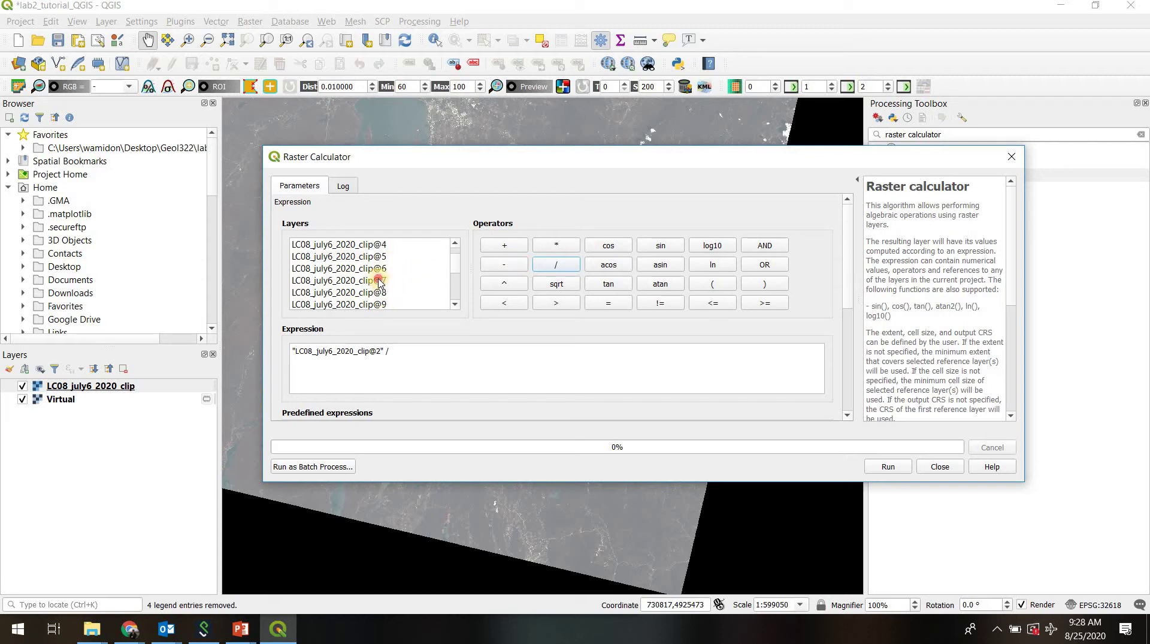
pyautogui.doubleClick(381, 280)
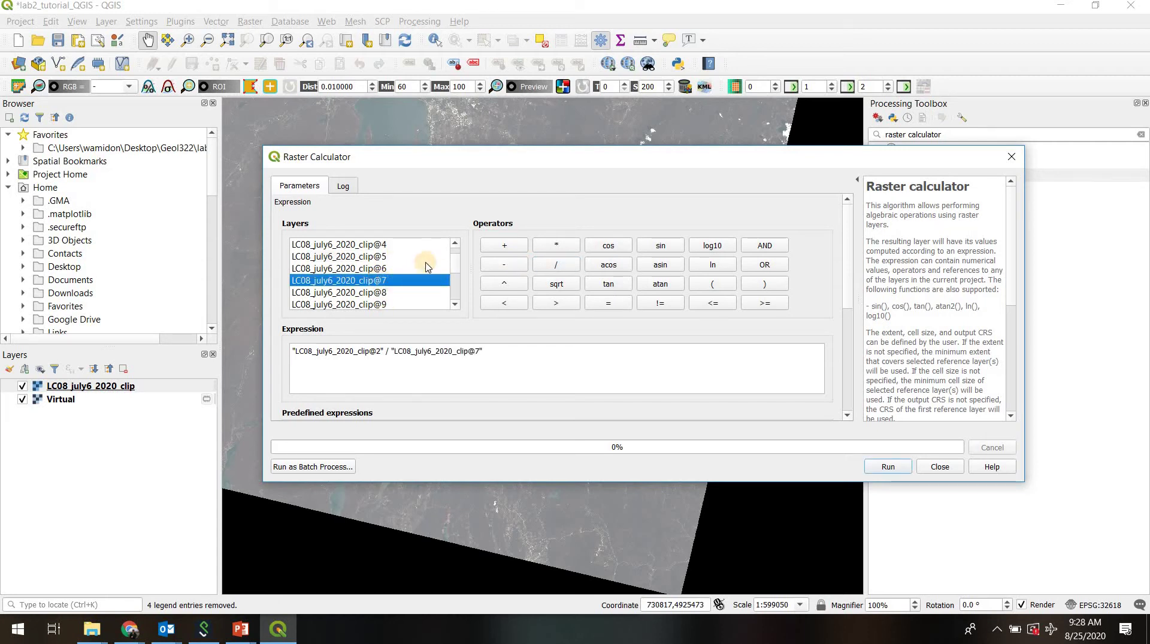
pyautogui.scroll(1, 392, 261)
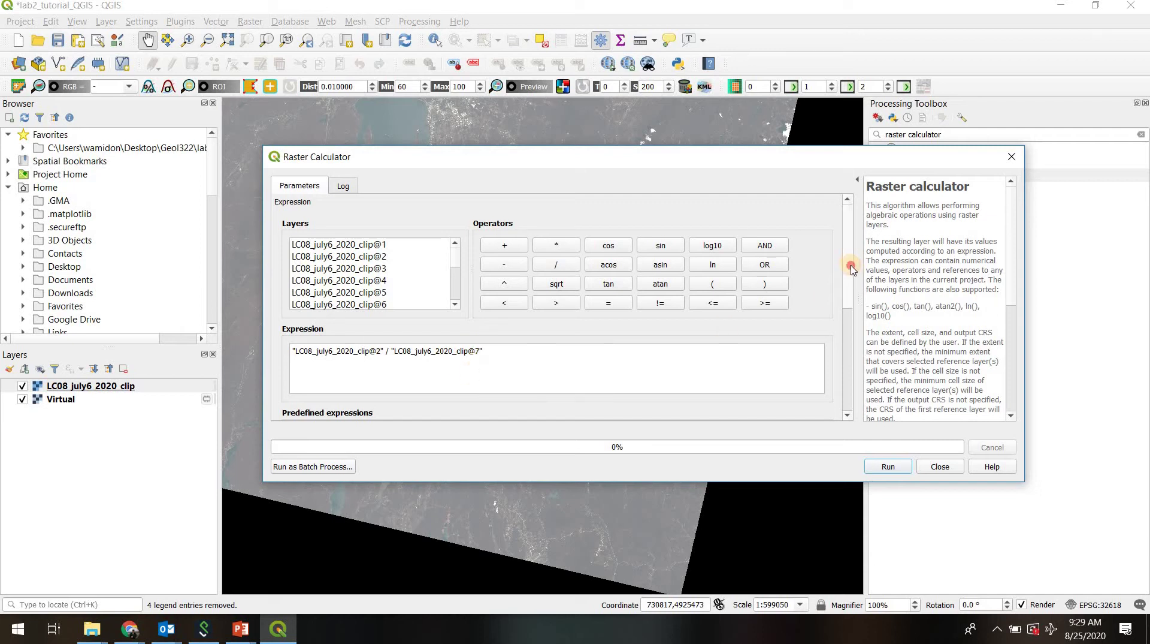
# Scroll down to the Reference layer(s), Cell size and Output extent fields
pyautogui.scroll(-5, 849, 294)
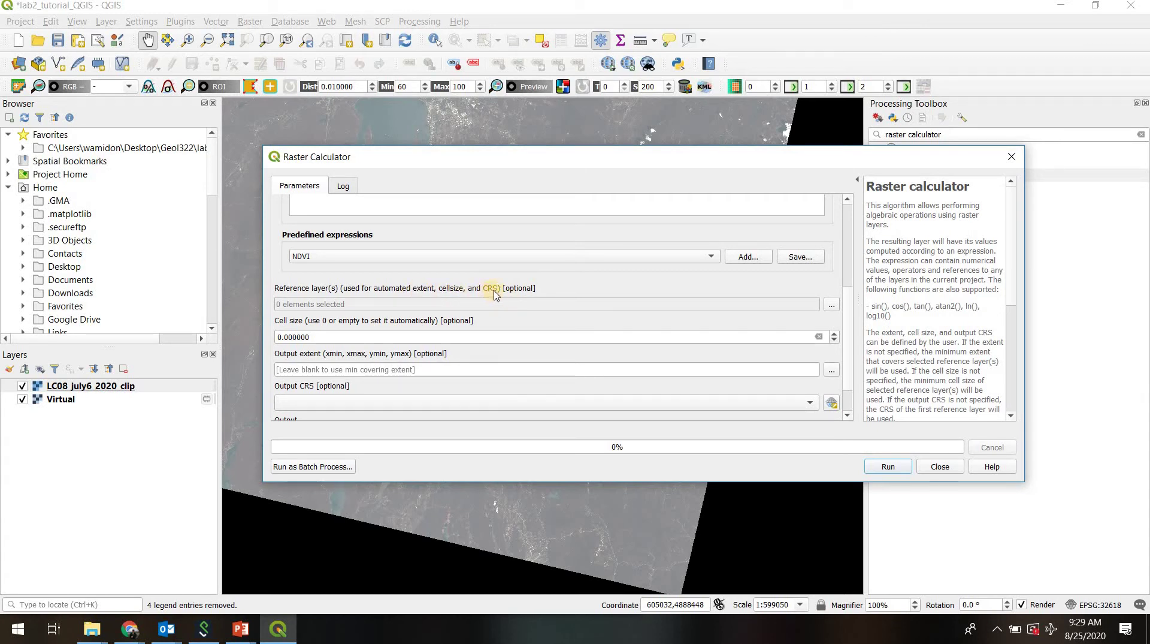
# Choose LC08_july6_2020_clip as the reference layer and scroll down to the Output settings
pyautogui.click(831, 304)
pyautogui.click(480, 250)
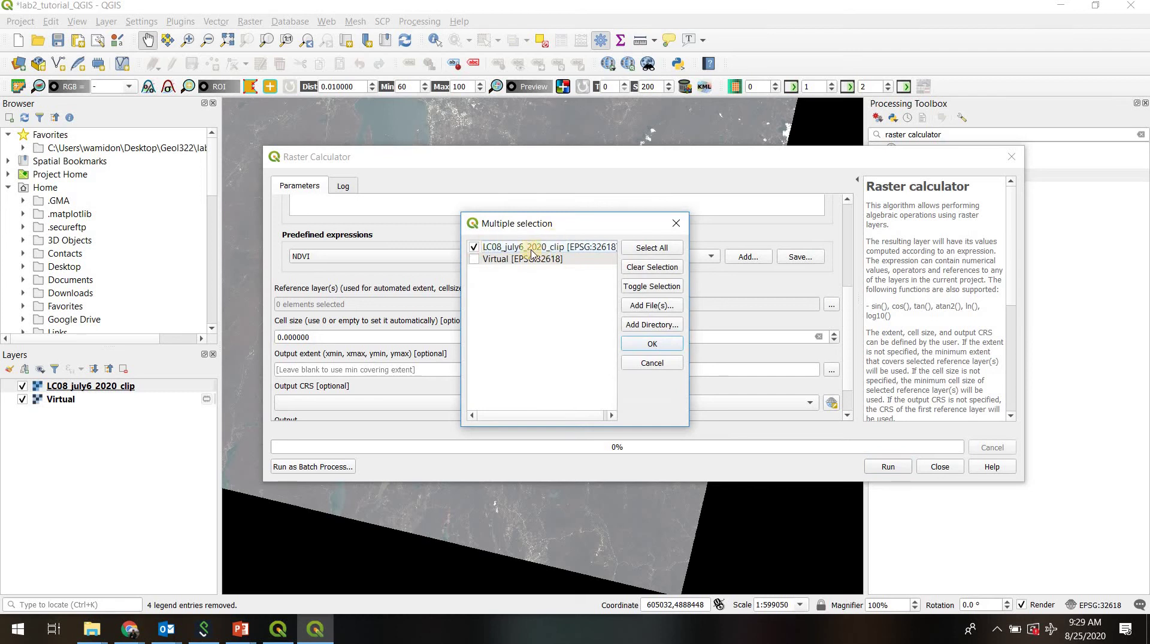
pyautogui.click(650, 344)
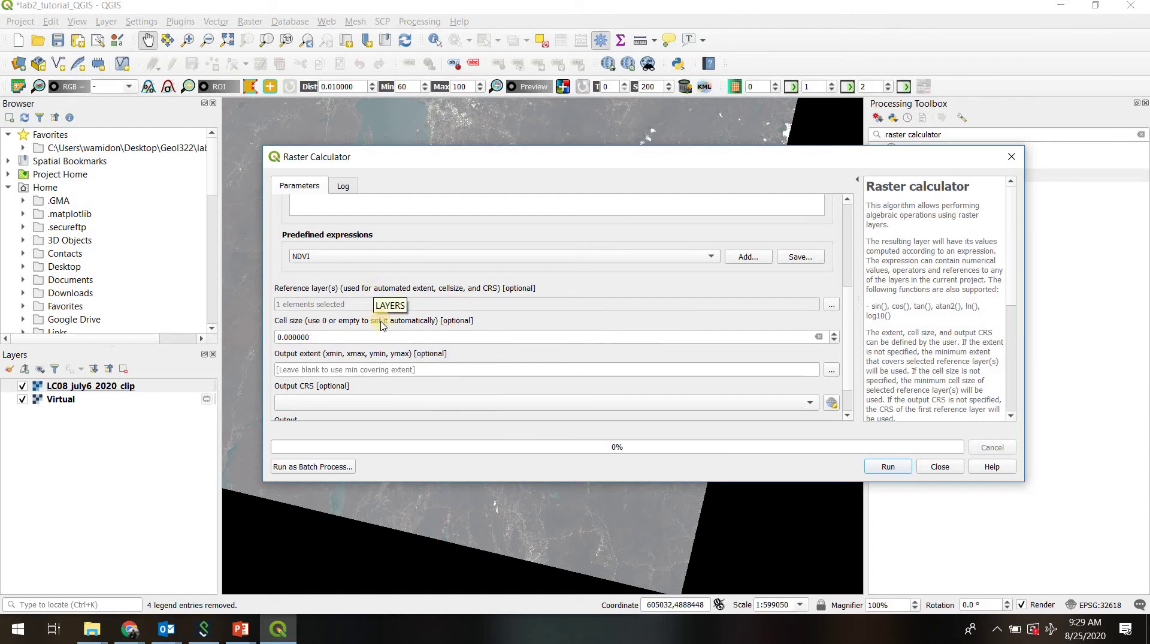
pyautogui.scroll(-1, 338, 305)
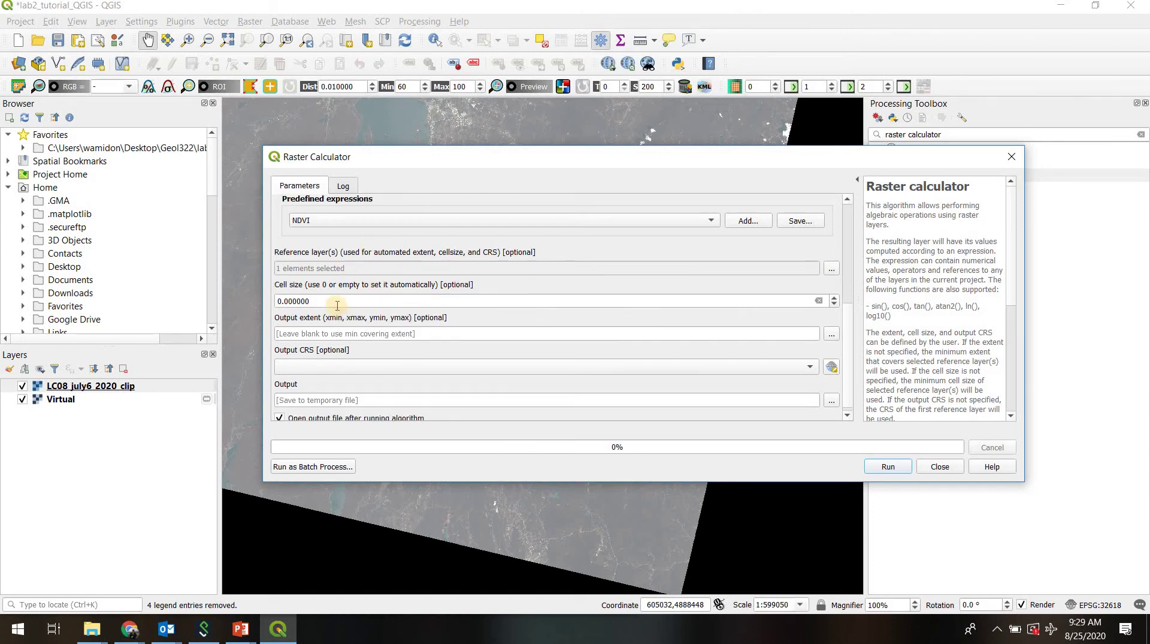
pyautogui.click(411, 334)
pyautogui.scroll(-1, 412, 348)
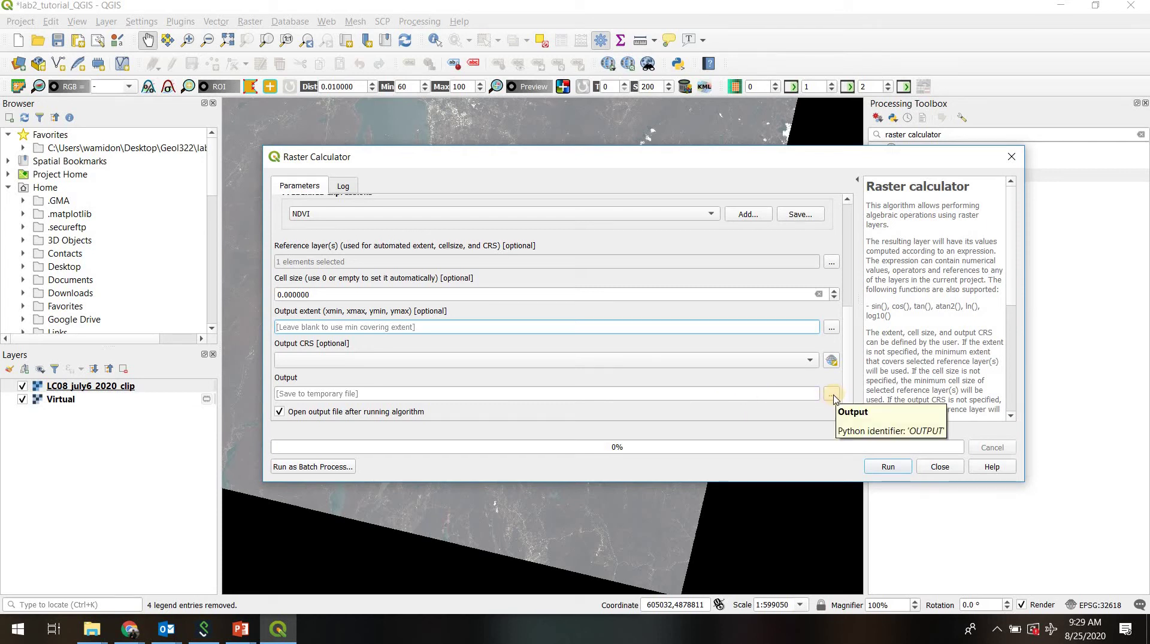
# Save the output as B2_B7_july7_2020_clip.tif in the lab2 tutorial raster folder and run
pyautogui.click(593, 390)
pyautogui.write('C:/Users/wamidon/Desktop/Geol322/labs/lab2/tutorial/raster/B2_B7_july7_2020_clip.tif')
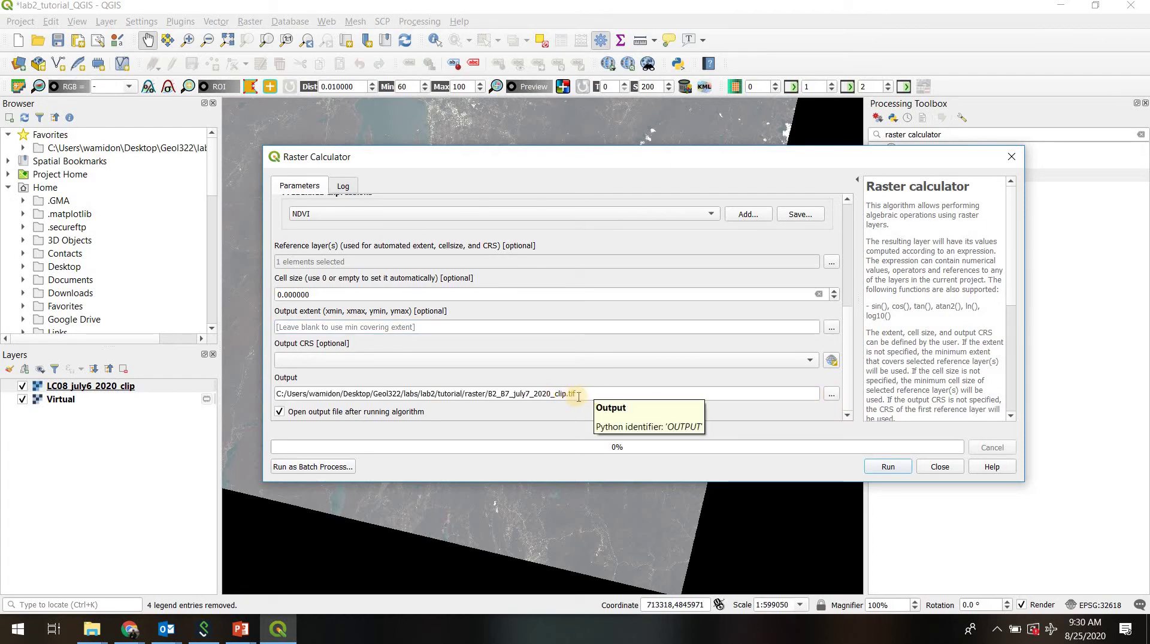
pyautogui.moveTo(574, 394); pyautogui.dragTo(488, 395)
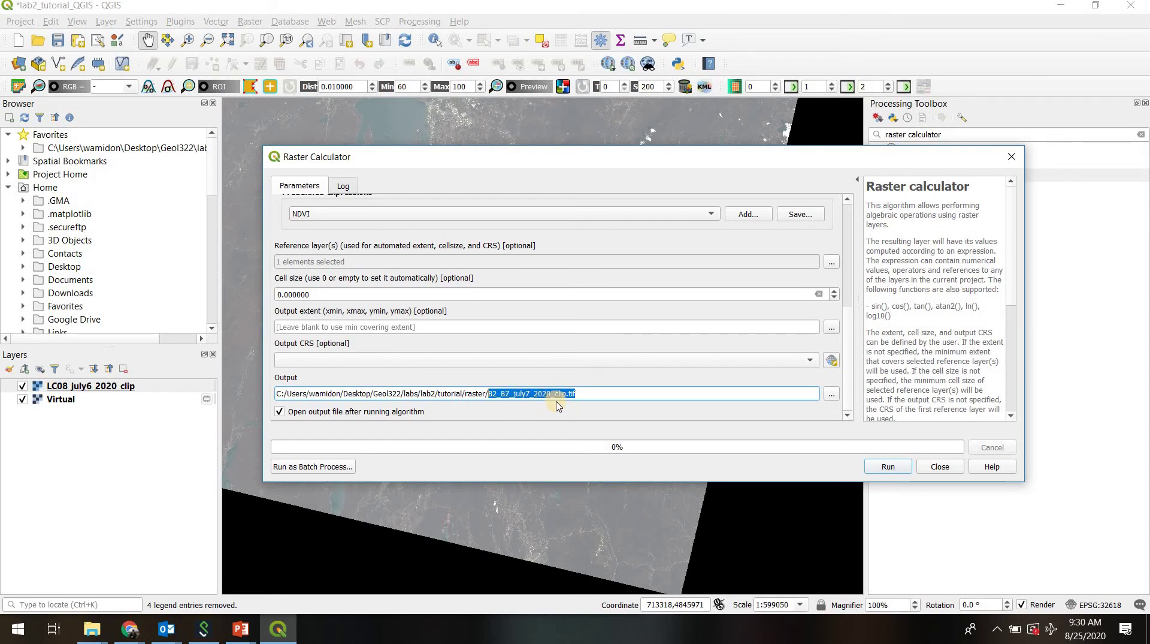
pyautogui.click(622, 394)
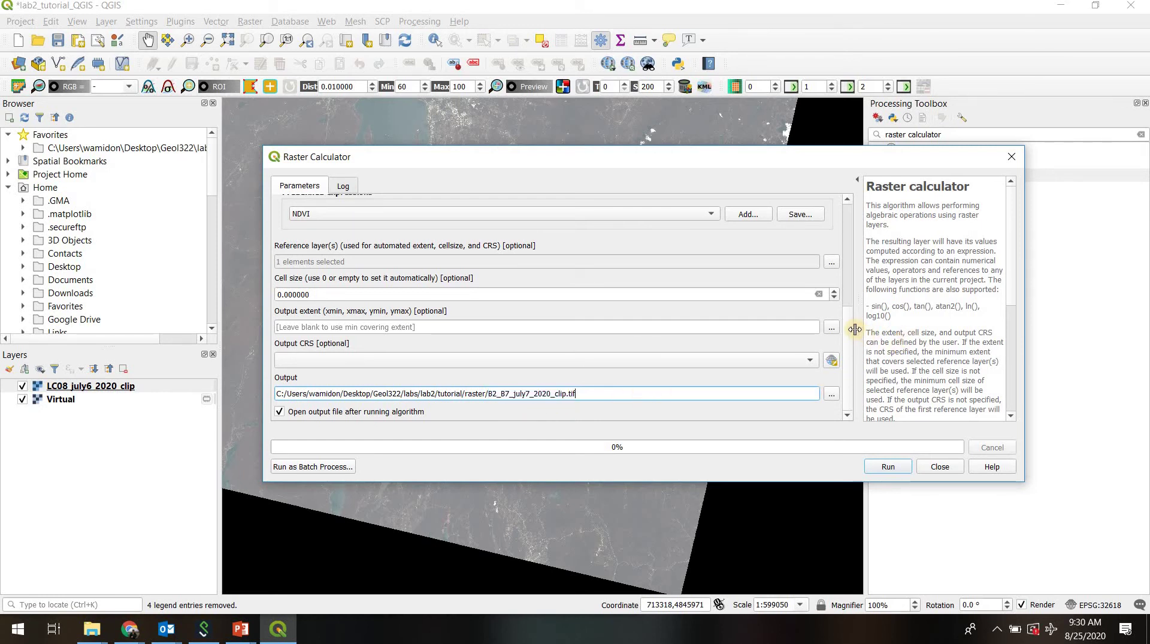
pyautogui.click(1013, 325)
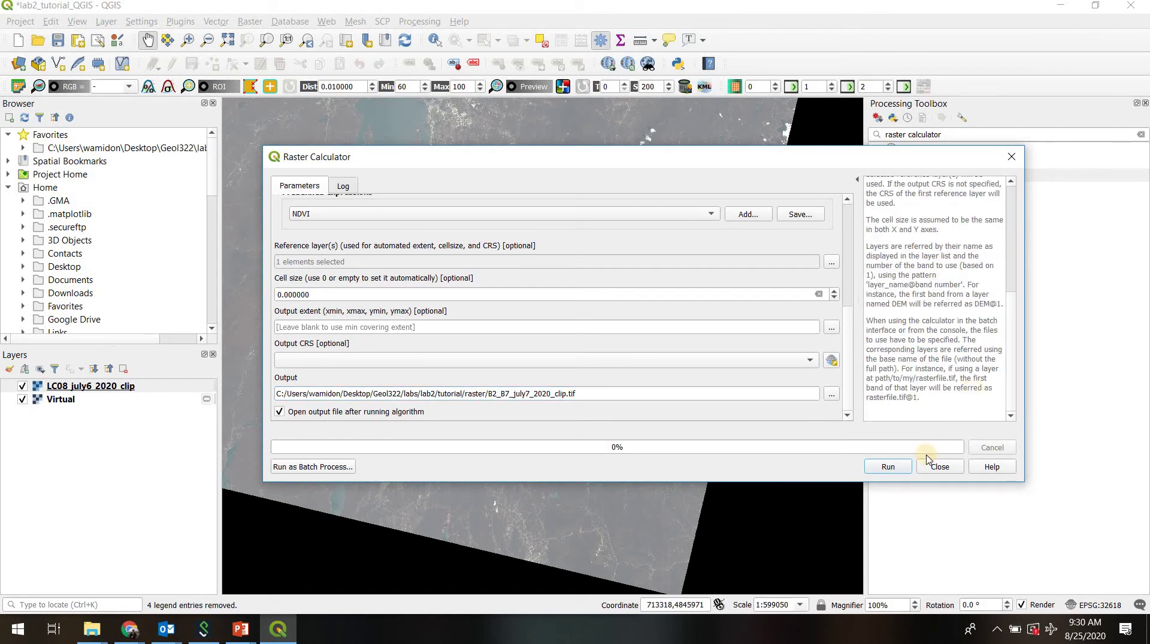
# Run the band 2 / band 7 ratio to create B2_B7_july7_2020_clip, then close the Raster calculator
pyautogui.click(891, 467)
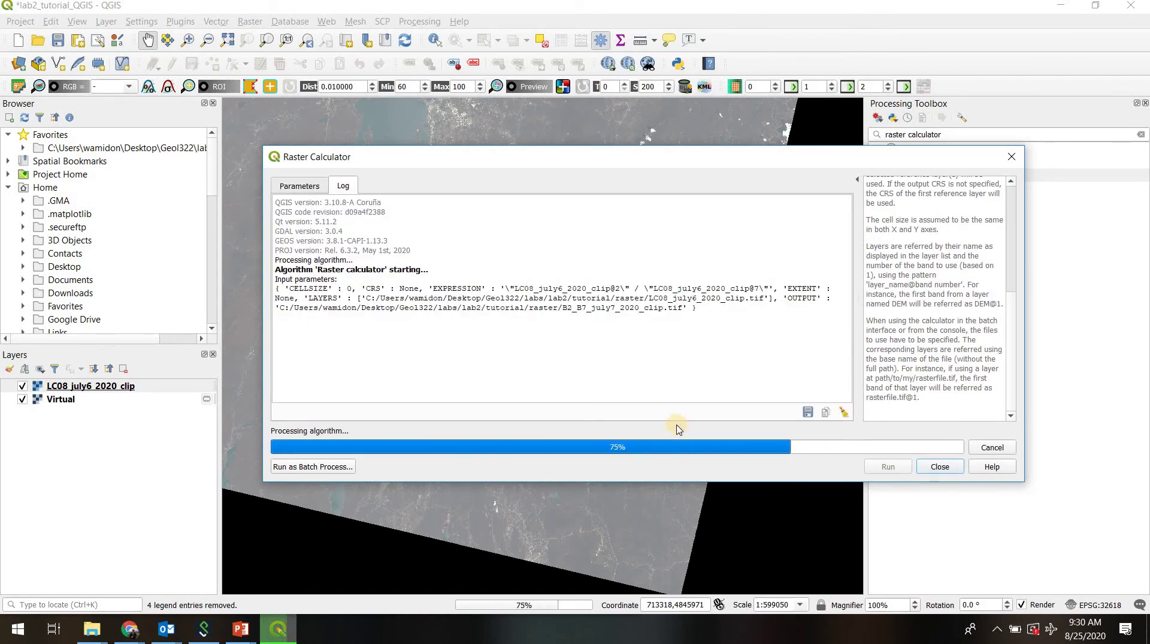
pyautogui.click(940, 466)
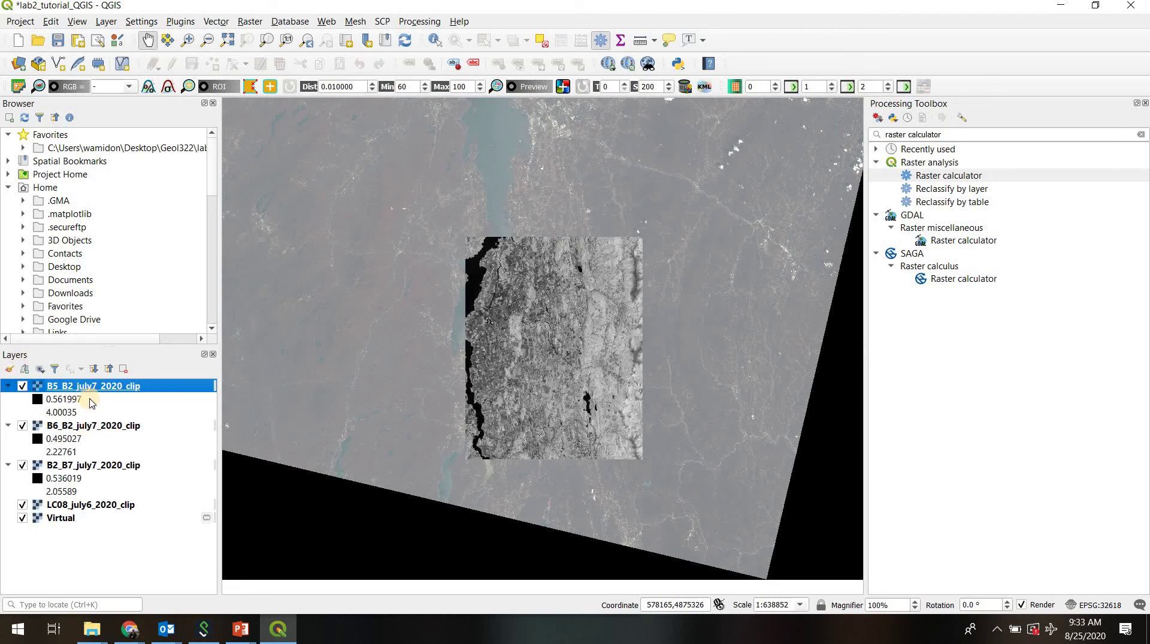
# Select the B2_B7, B6_B2 and B5_B2 ratio layers and zoom into a box around the lake
pyautogui.click(83, 465)
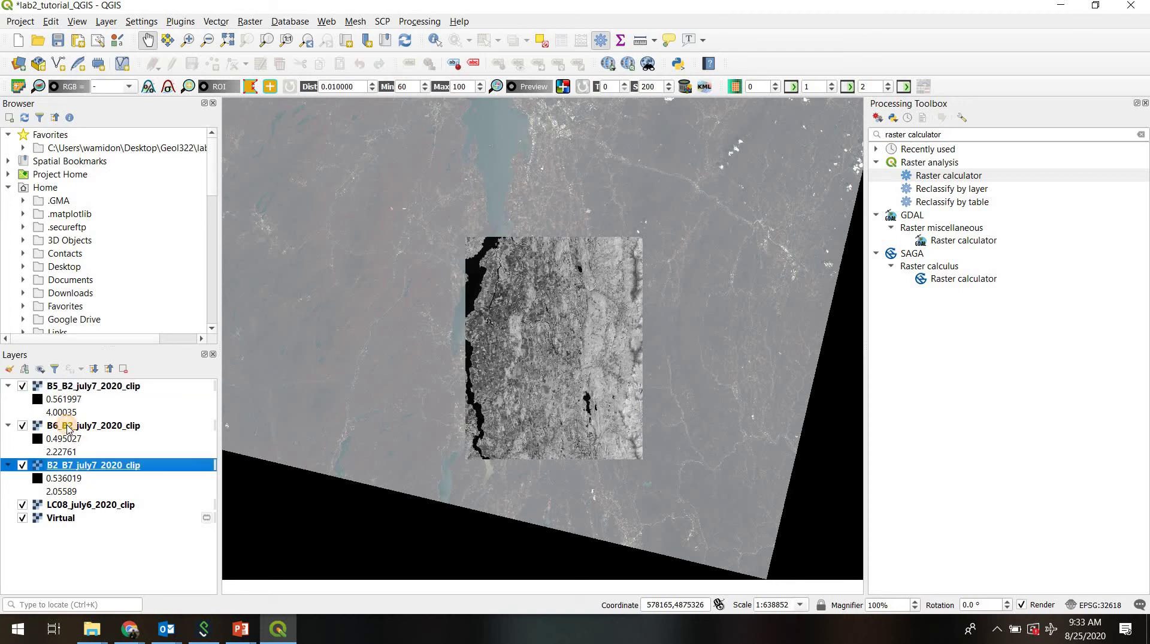
pyautogui.click(67, 426)
pyautogui.click(77, 388)
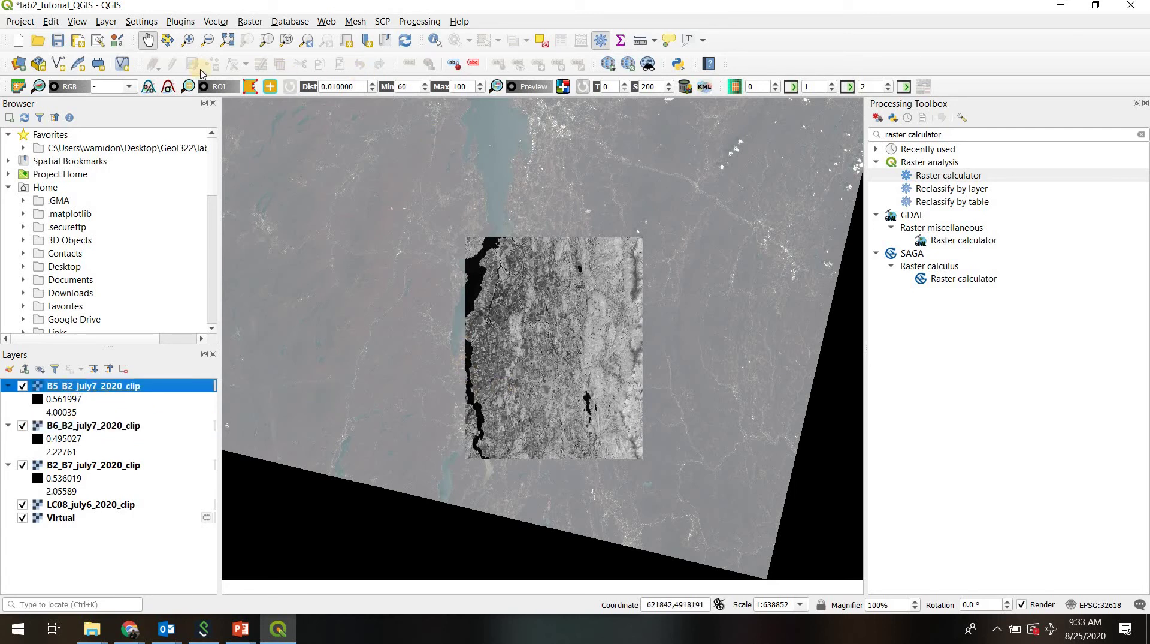
pyautogui.click(188, 40)
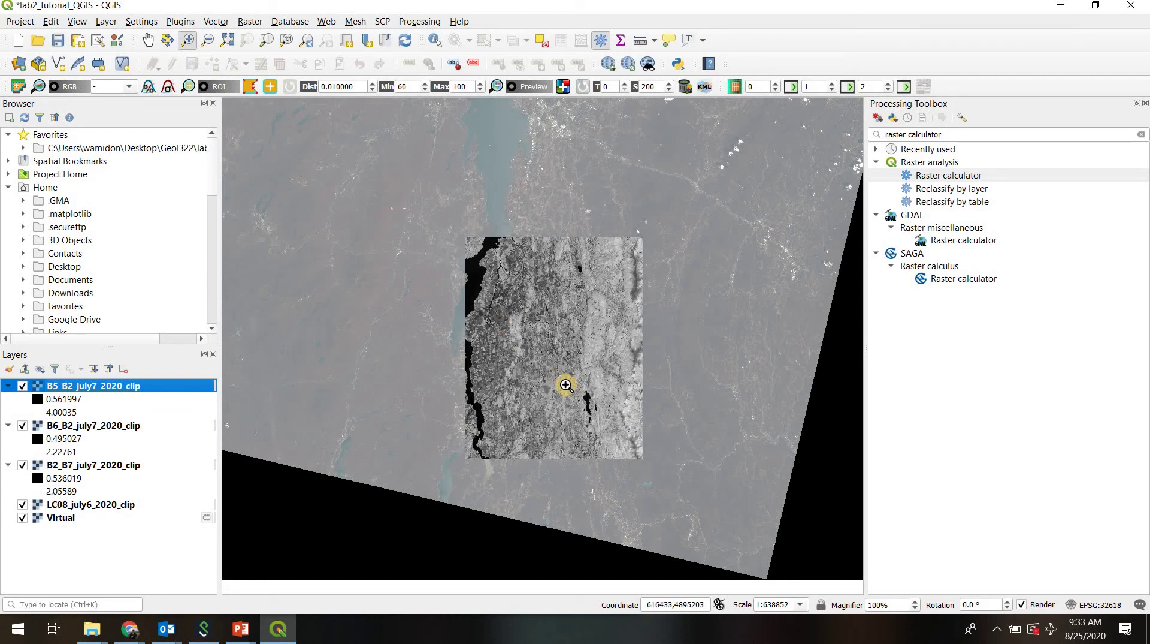
pyautogui.moveTo(556, 365); pyautogui.dragTo(660, 457)
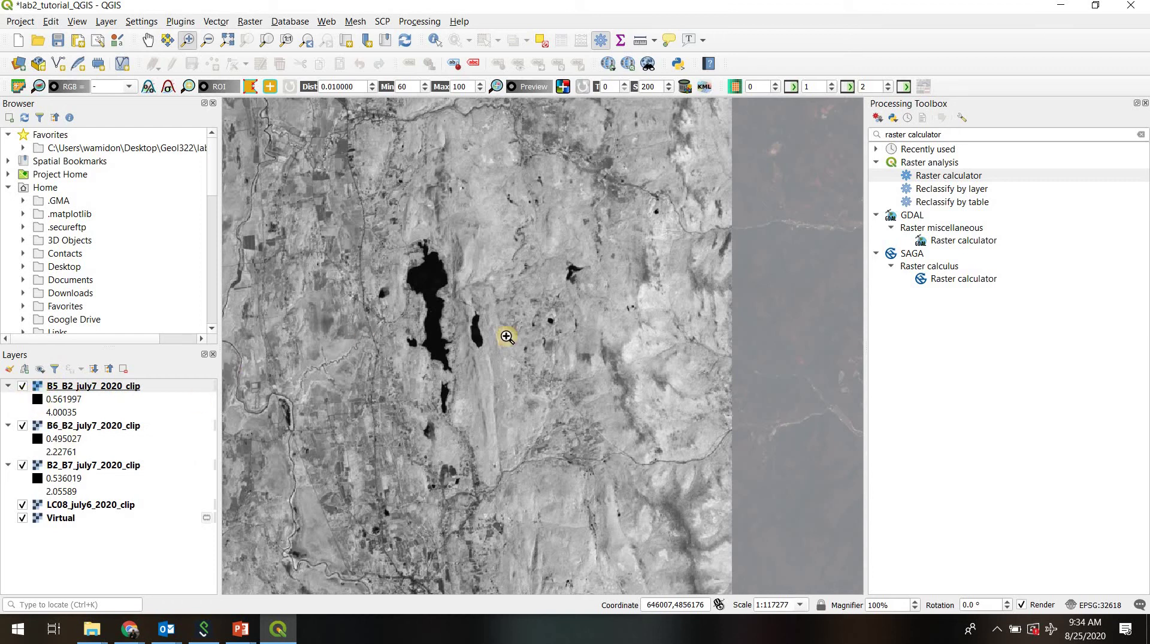
# Pan the map to bring the lake toward the centre of the view
pyautogui.click(148, 39)
pyautogui.moveTo(629, 419); pyautogui.dragTo(595, 416)
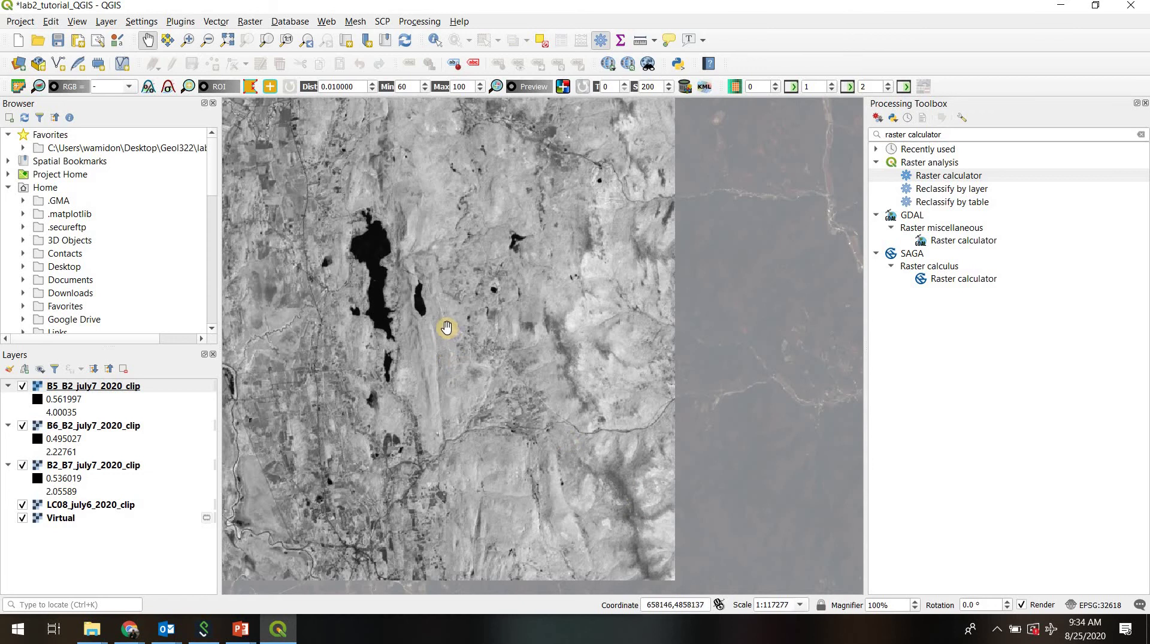
pyautogui.moveTo(431, 346); pyautogui.dragTo(495, 411)
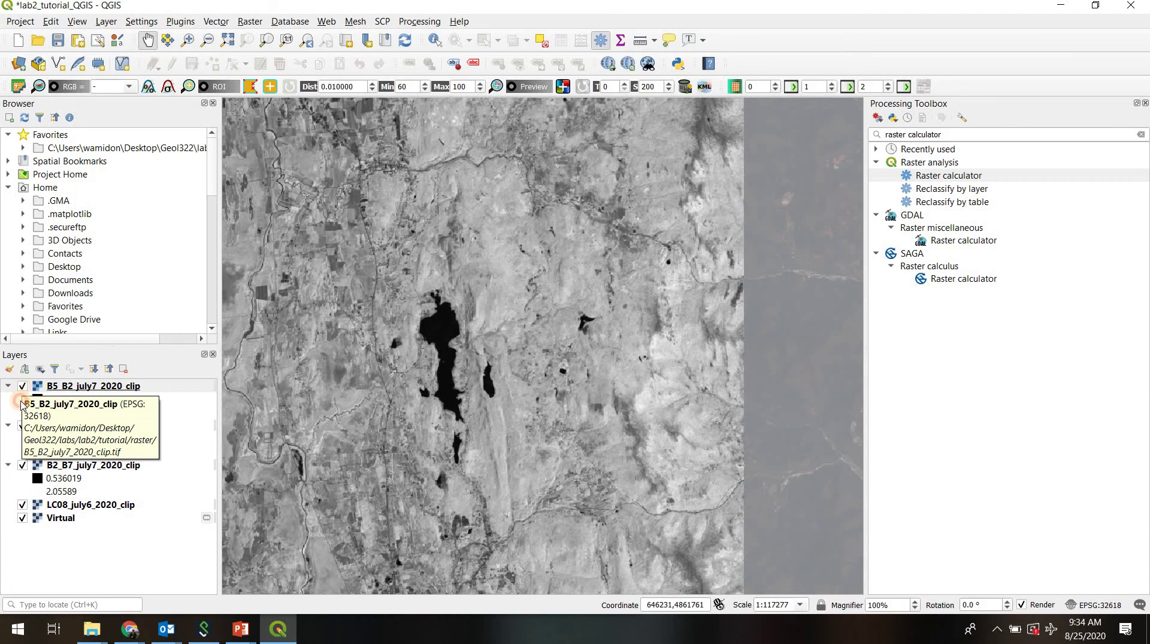
# Hide and reshow the B5_B2 and B6_B2 ratio layers to compare them, then open Raster > Miscellaneous
pyautogui.click(22, 387)
pyautogui.click(22, 425)
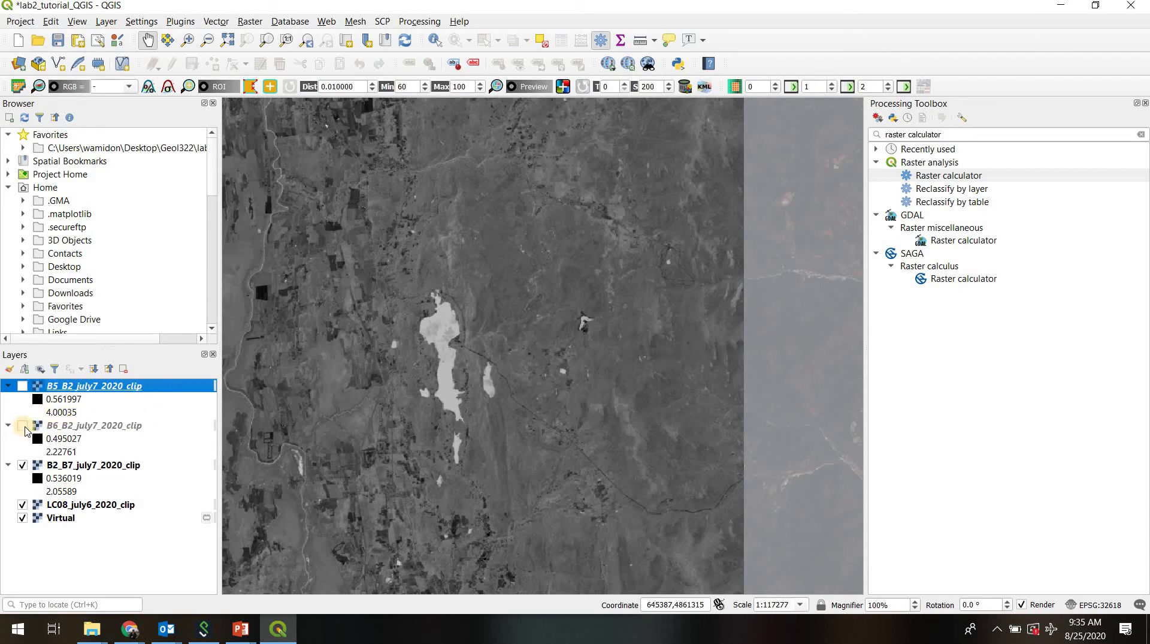
pyautogui.click(29, 401)
pyautogui.click(22, 425)
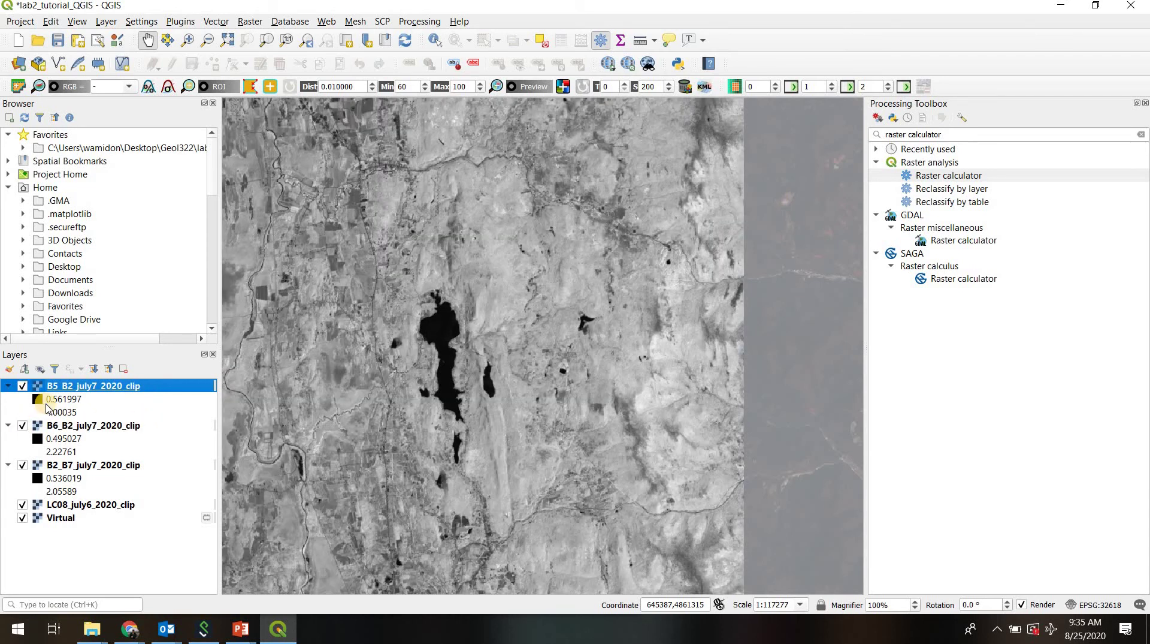
pyautogui.click(22, 386)
pyautogui.click(250, 22)
pyautogui.moveTo(300, 126)
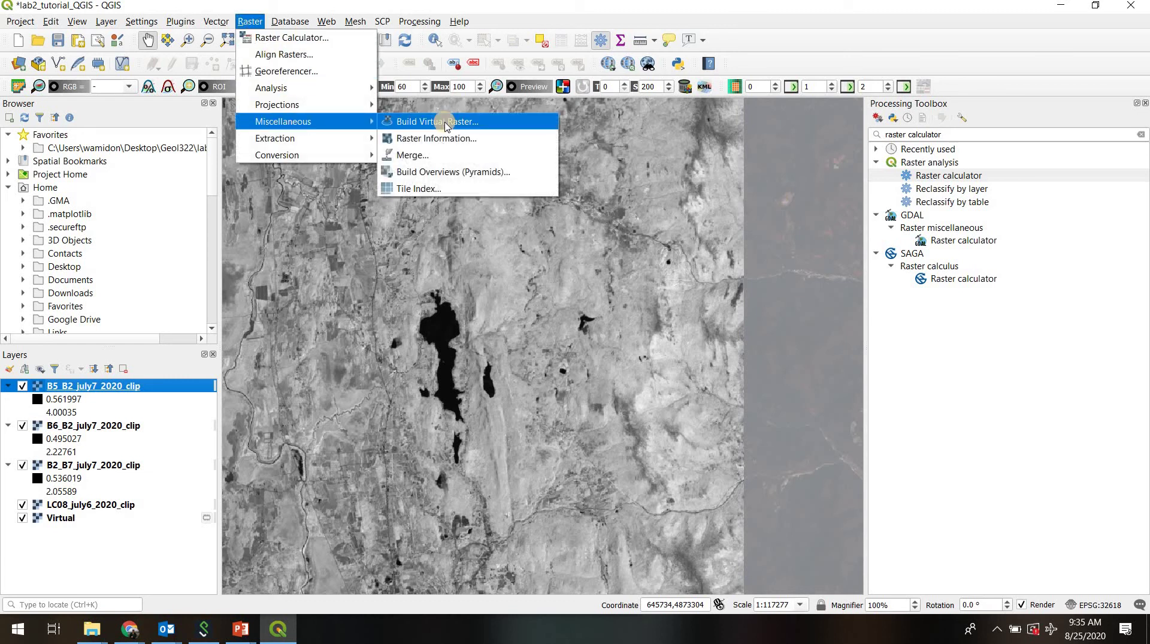
# In Build Virtual Raster, tick B2_B7, B6_B2 and B5_B2 as inputs, with B6_B2 ordered above B5_B2
pyautogui.click(445, 122)
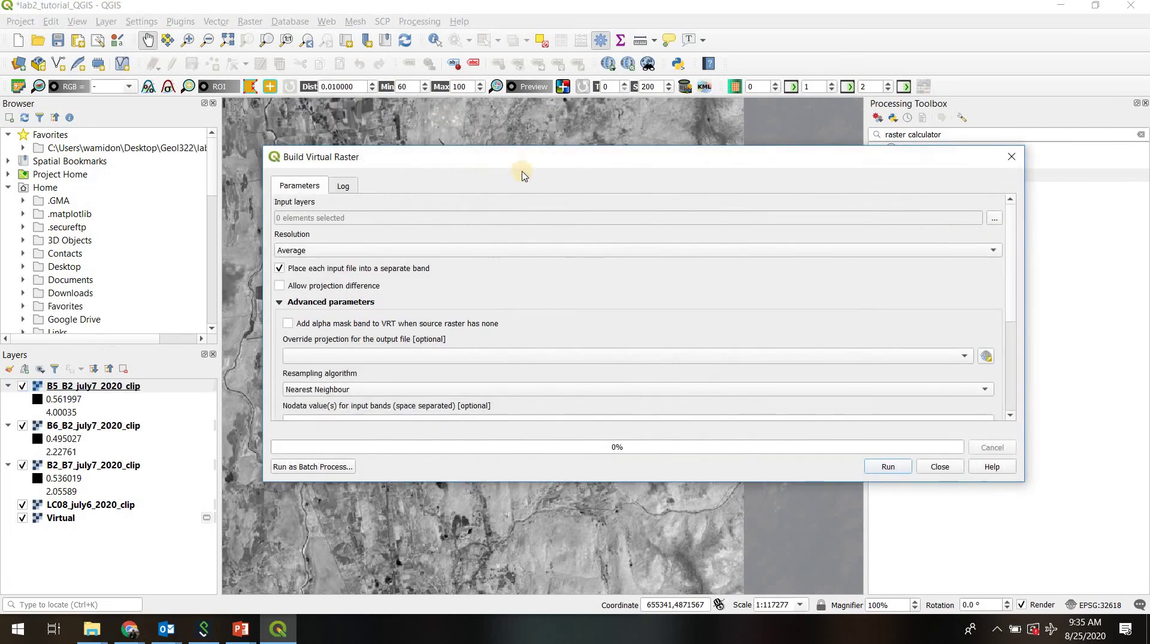
pyautogui.click(996, 218)
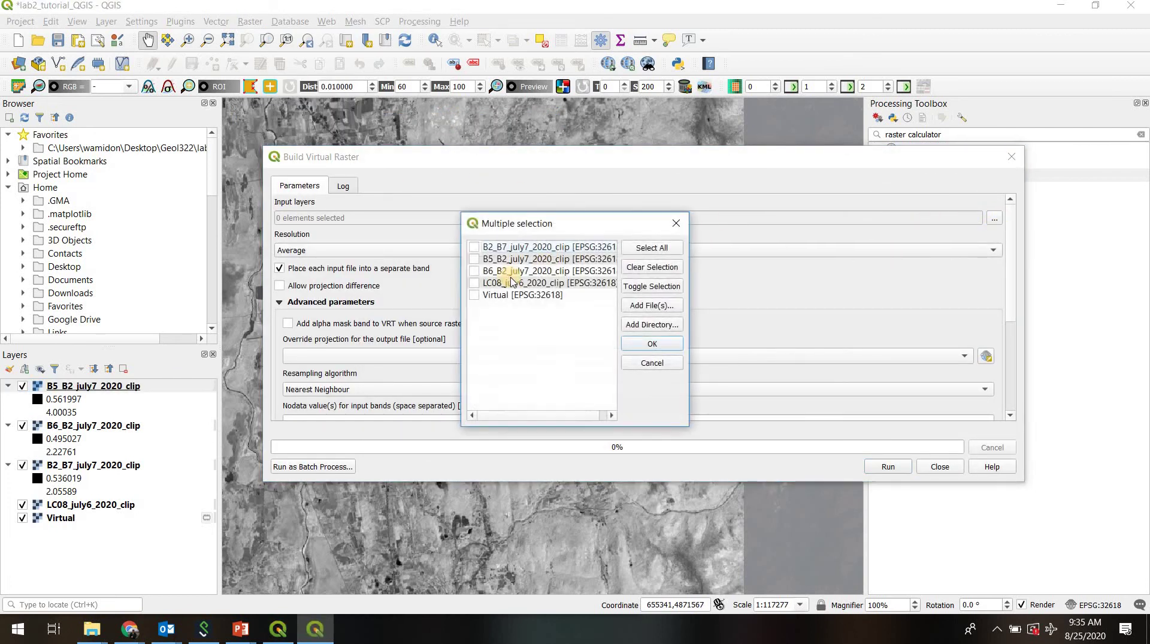
pyautogui.click(474, 247)
pyautogui.click(524, 276)
pyautogui.moveTo(524, 274); pyautogui.dragTo(523, 260)
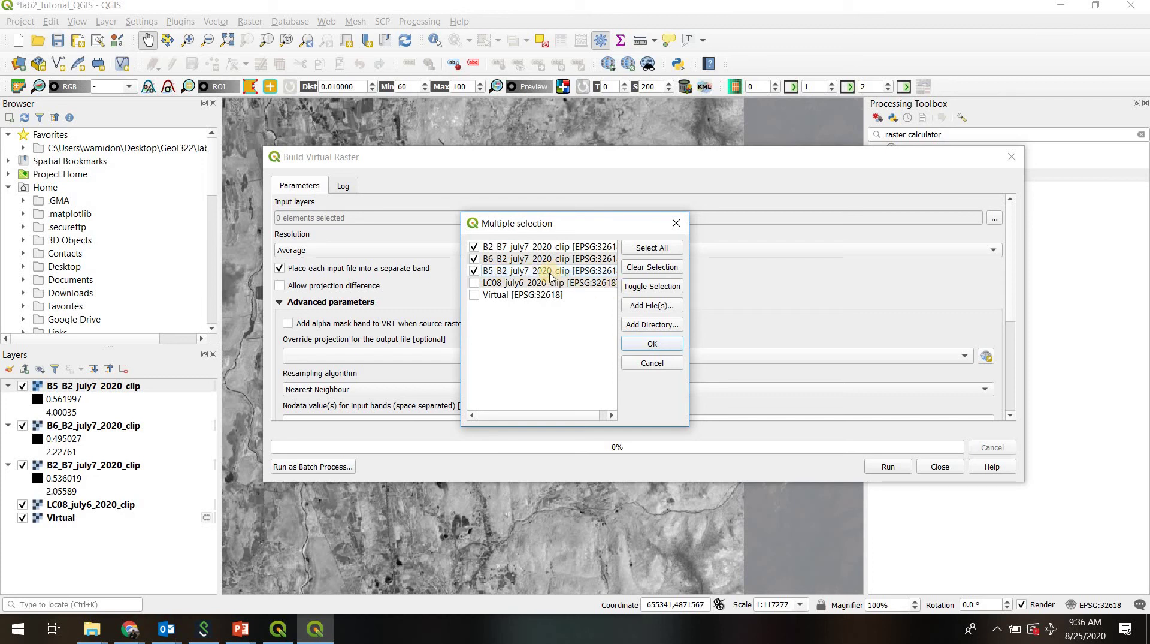
pyautogui.click(649, 345)
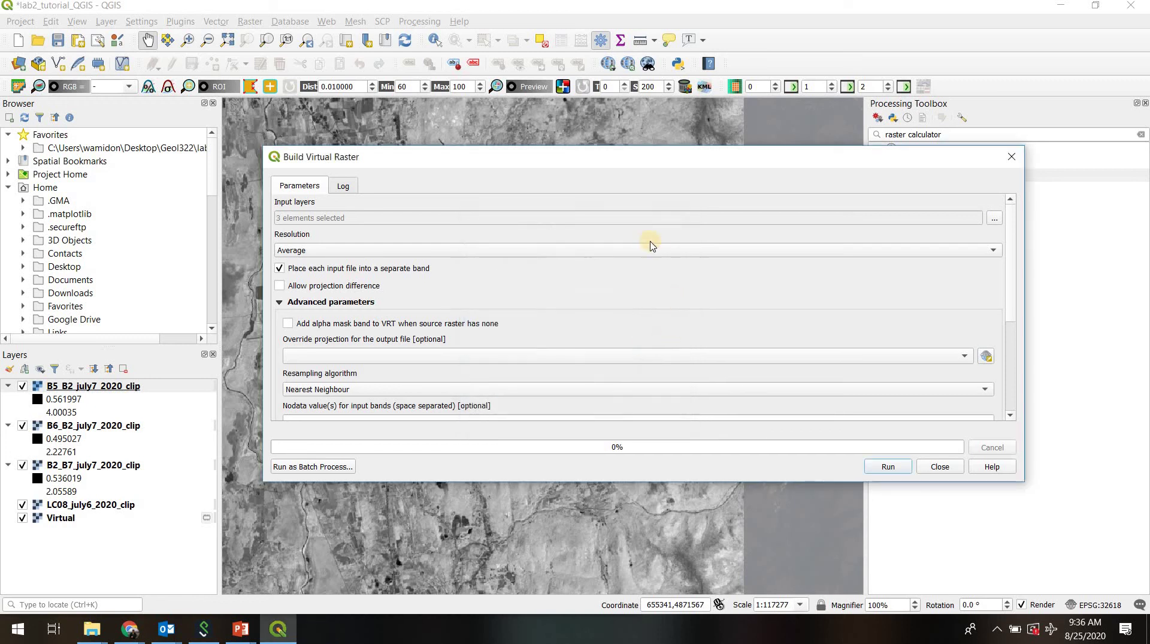
# Set the virtual raster output to B2_B7-B6_B2-B5_B2_july6_2020_clip.vrt in the lab2 tutorial raster folder
pyautogui.scroll(-3, 507, 297)
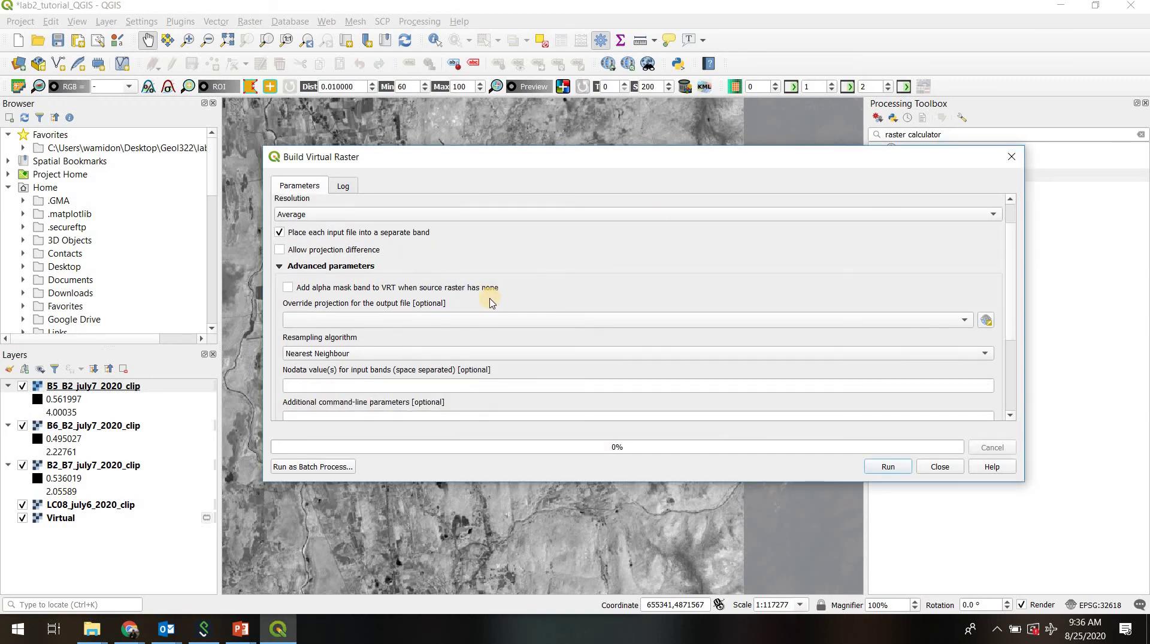
pyautogui.scroll(-2, 527, 330)
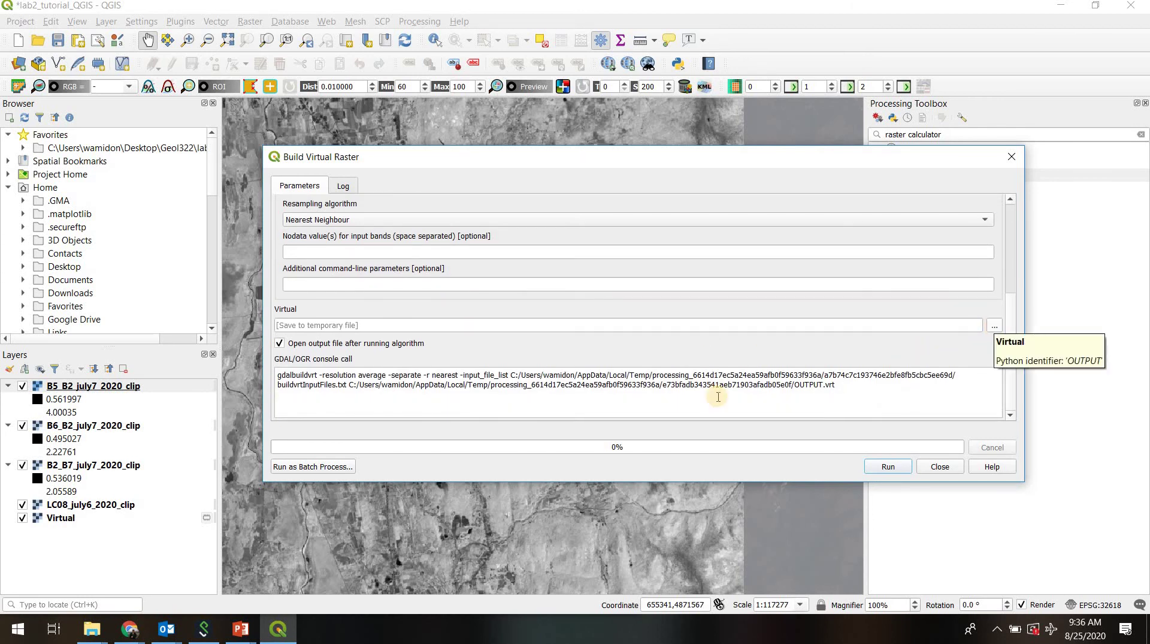
pyautogui.click(993, 325)
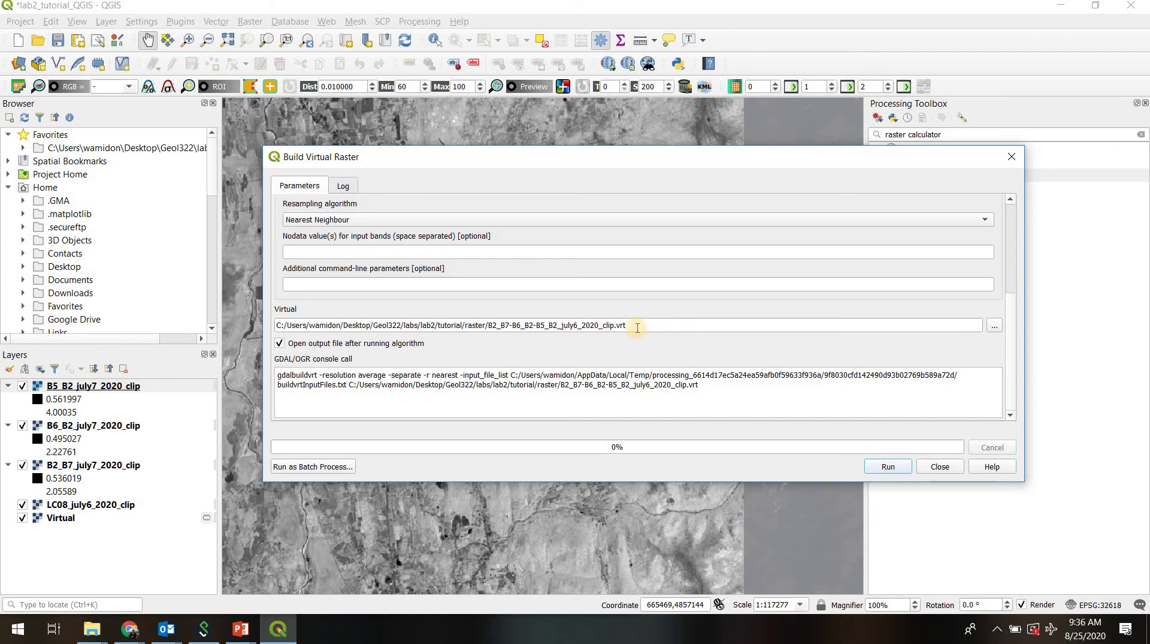
pyautogui.moveTo(628, 327); pyautogui.dragTo(614, 327)
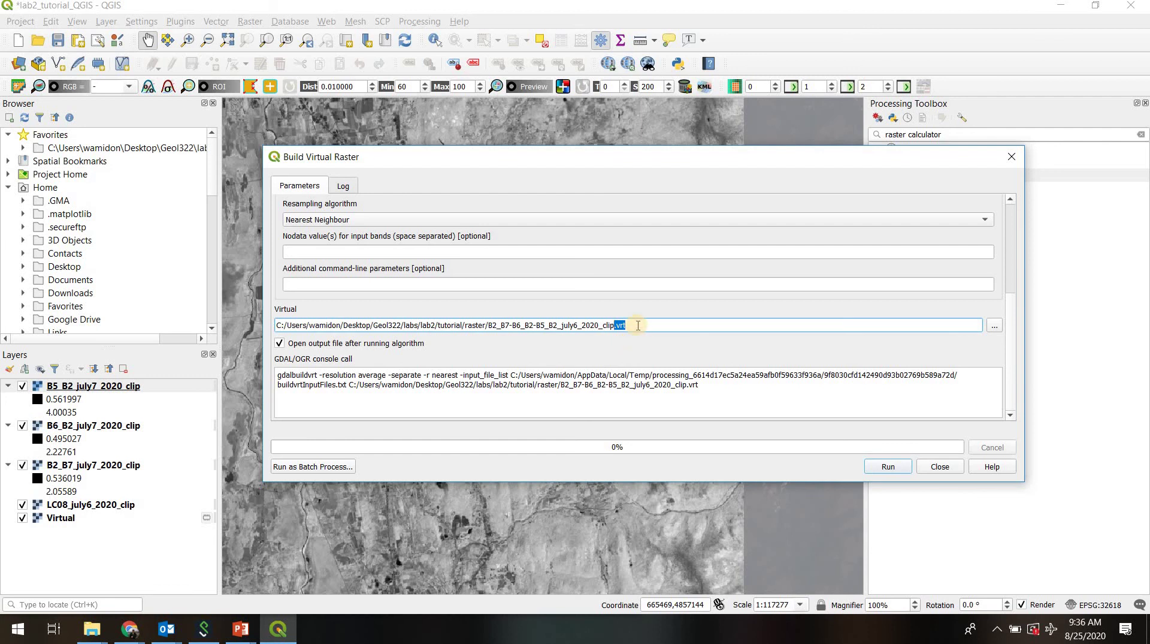
pyautogui.click(639, 325)
pyautogui.moveTo(490, 326); pyautogui.dragTo(615, 328)
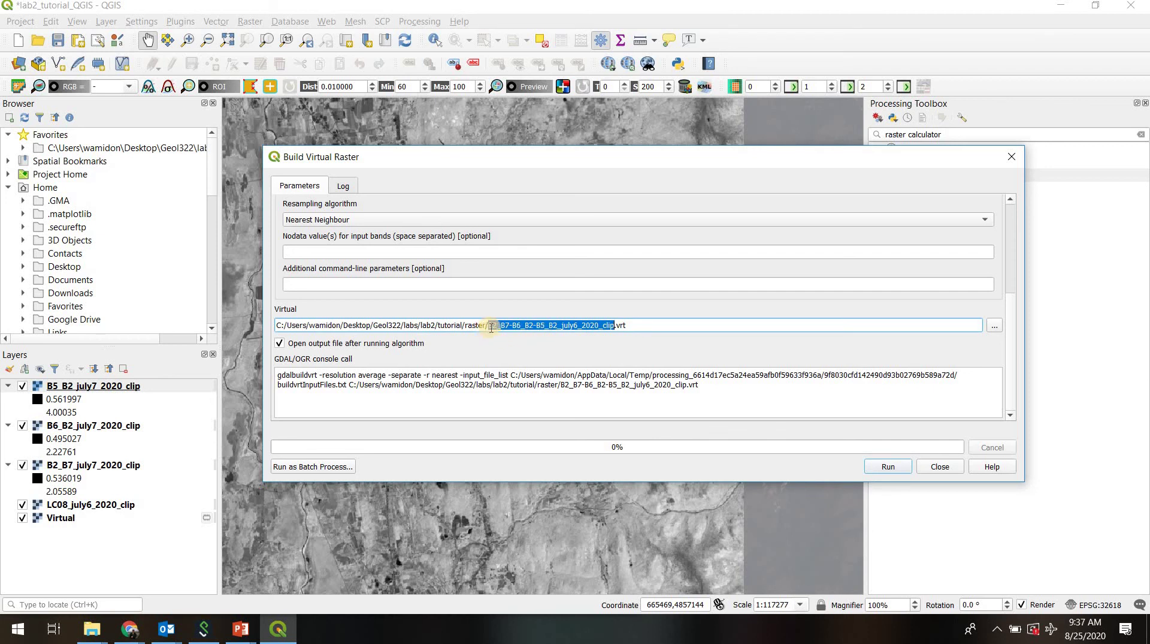
pyautogui.moveTo(491, 327); pyautogui.dragTo(487, 326)
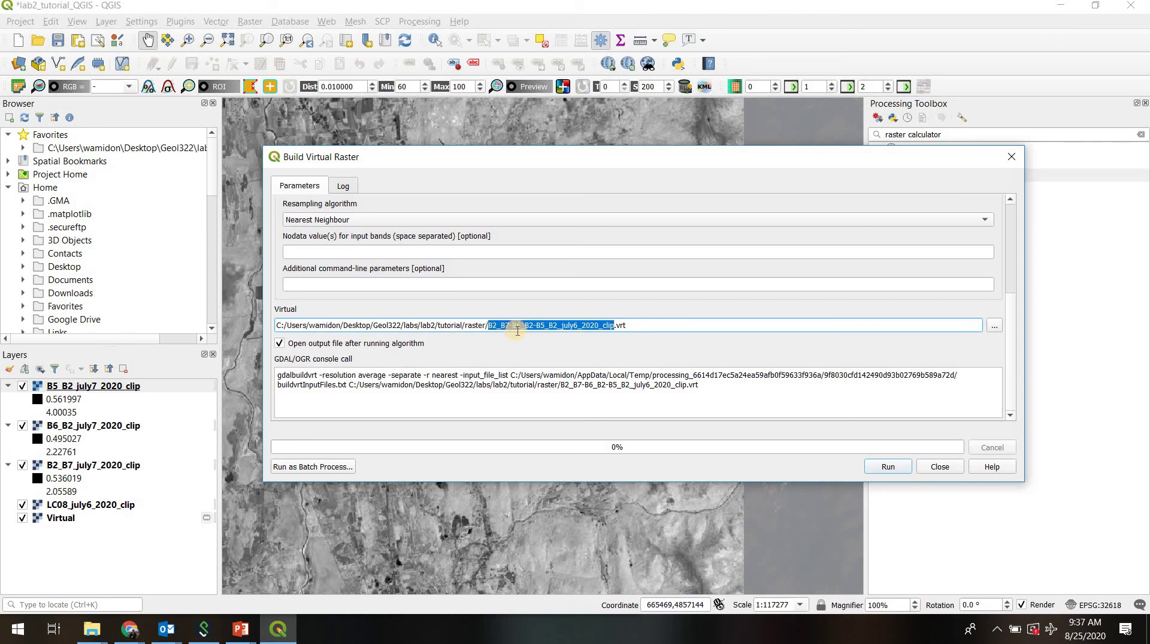
pyautogui.click(658, 325)
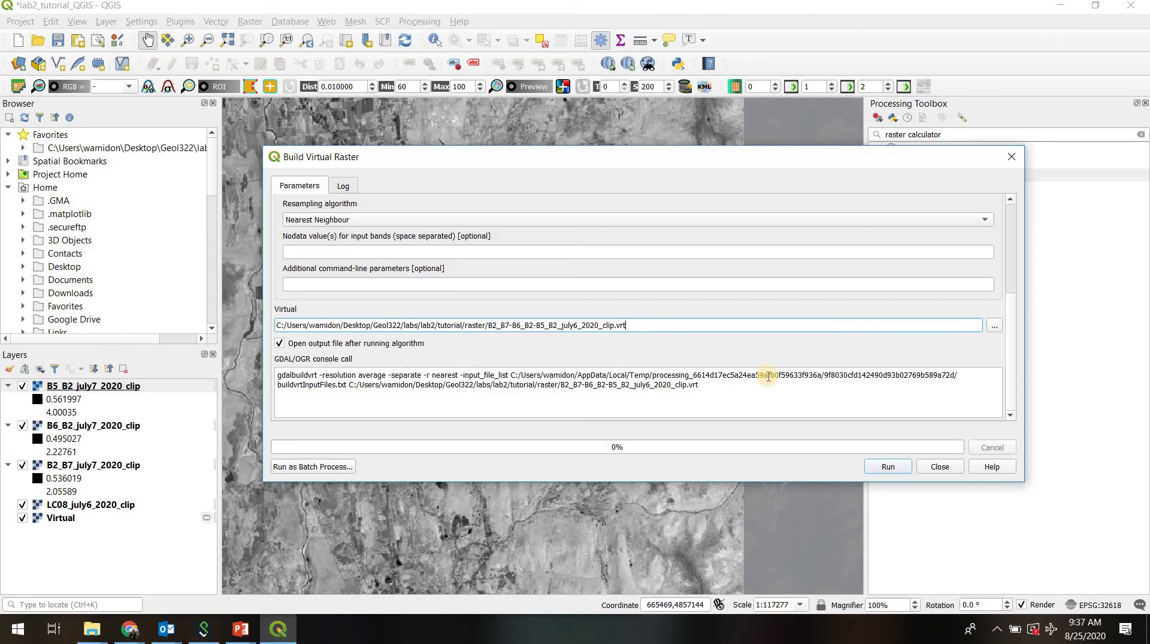
# Build the B2_B7-B6_B2-B5_B2_july6_2020_clip virtual raster, pan to inspect it, and select its layer
pyautogui.click(892, 466)
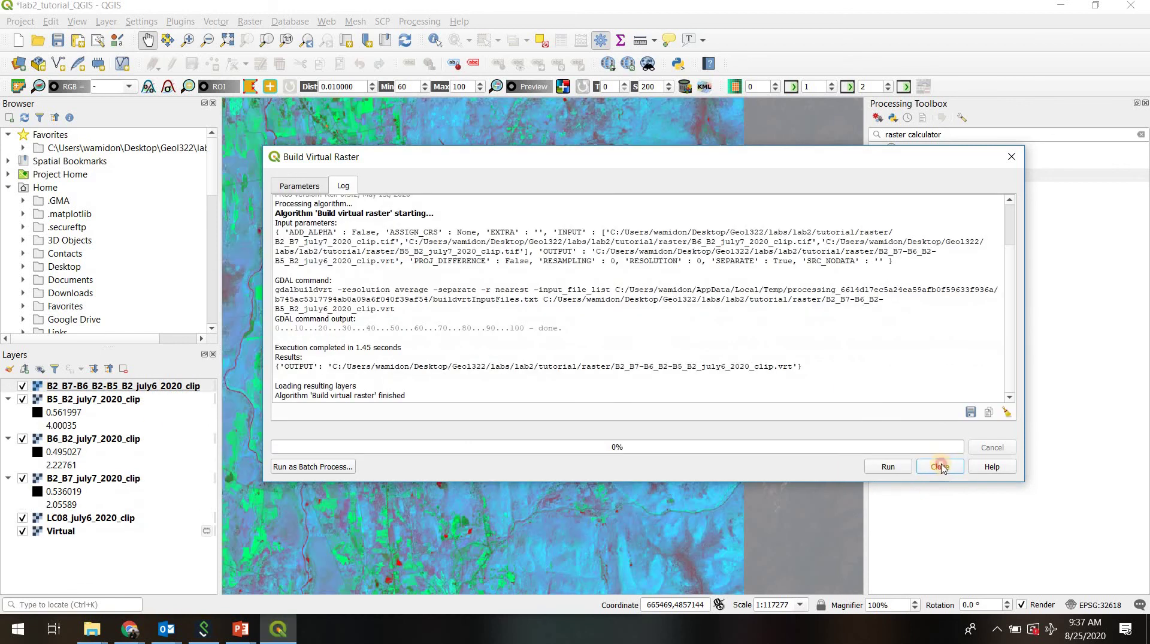
pyautogui.click(940, 466)
pyautogui.moveTo(357, 353); pyautogui.dragTo(495, 347)
pyautogui.moveTo(563, 399); pyautogui.dragTo(501, 454)
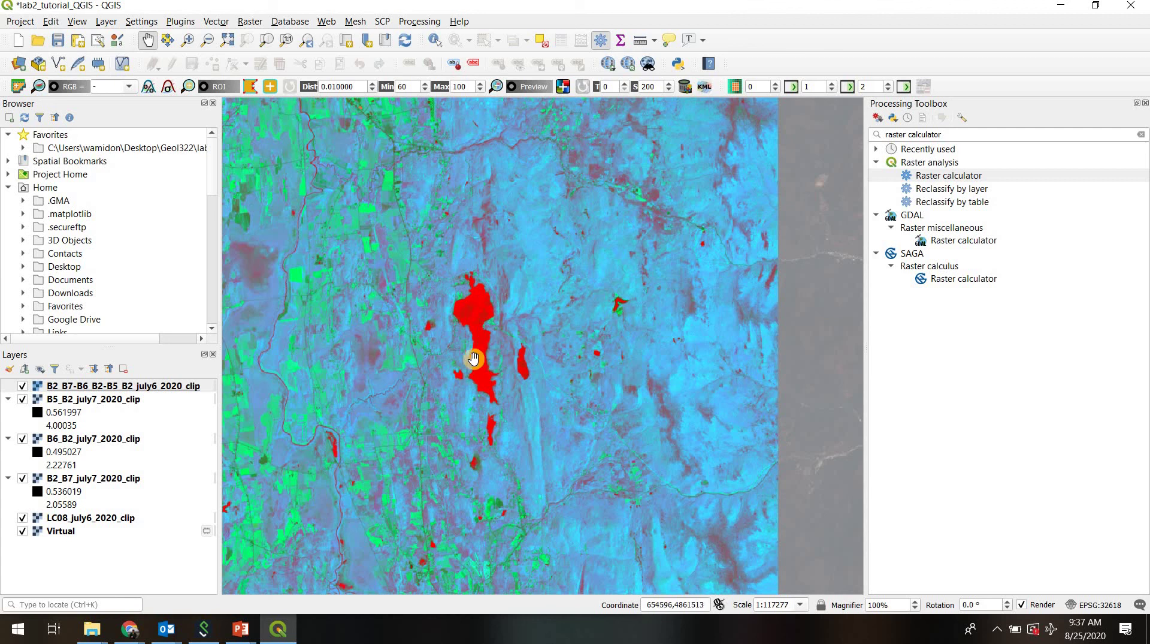
pyautogui.click(125, 390)
# Open the composite layer's Symbology properties and keep the Multiband color render type
pyautogui.rightClick(106, 387)
pyautogui.click(175, 618)
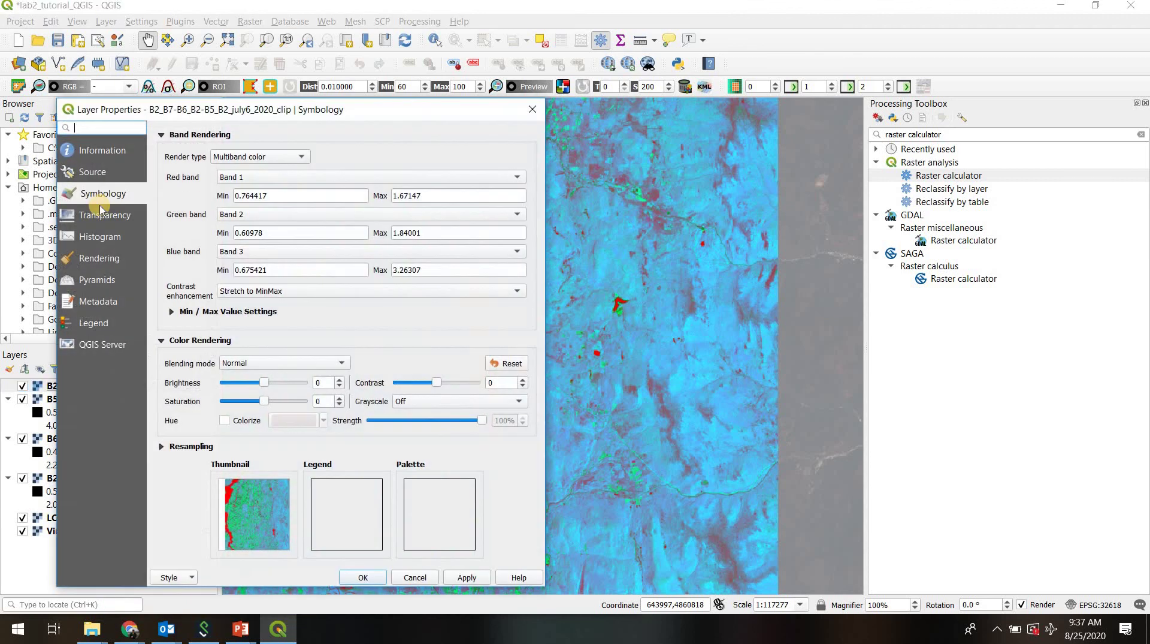
pyautogui.moveTo(213, 111); pyautogui.dragTo(861, 120)
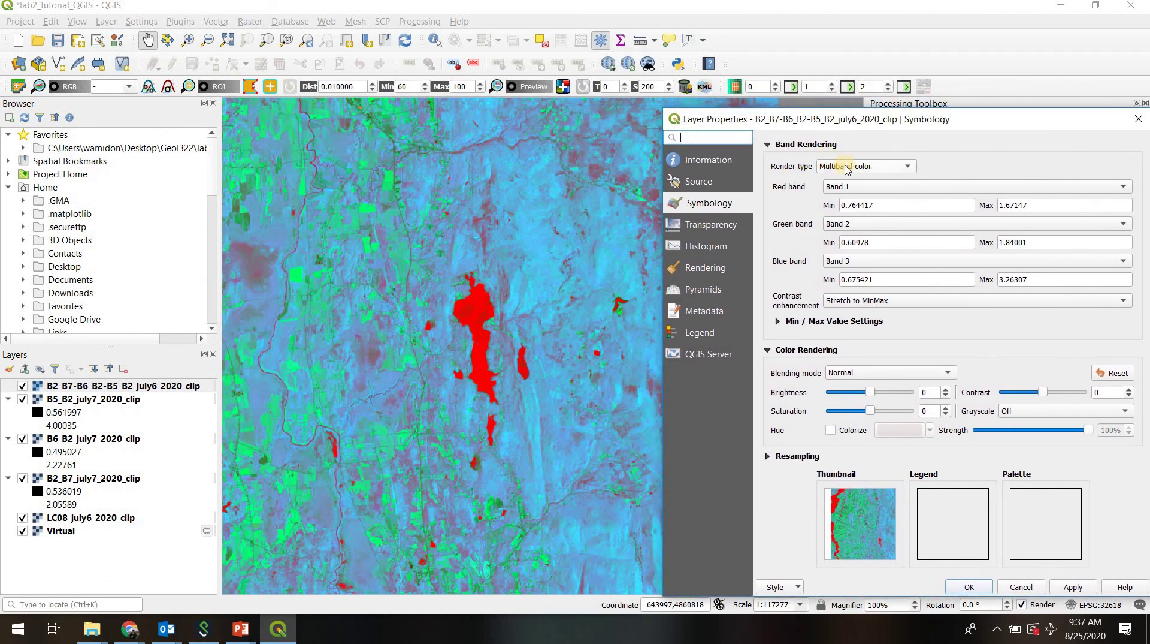
pyautogui.click(844, 168)
pyautogui.click(840, 167)
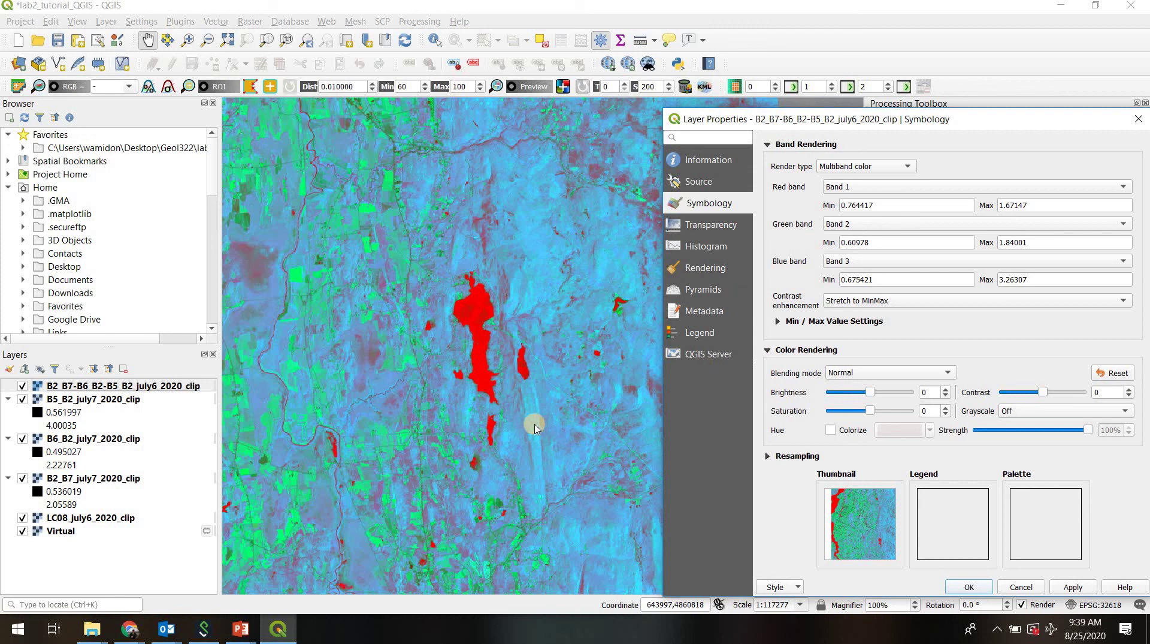
# Assign Band 3 to red and Band 1 to blue, apply and close, then zoom out
pyautogui.click(483, 317)
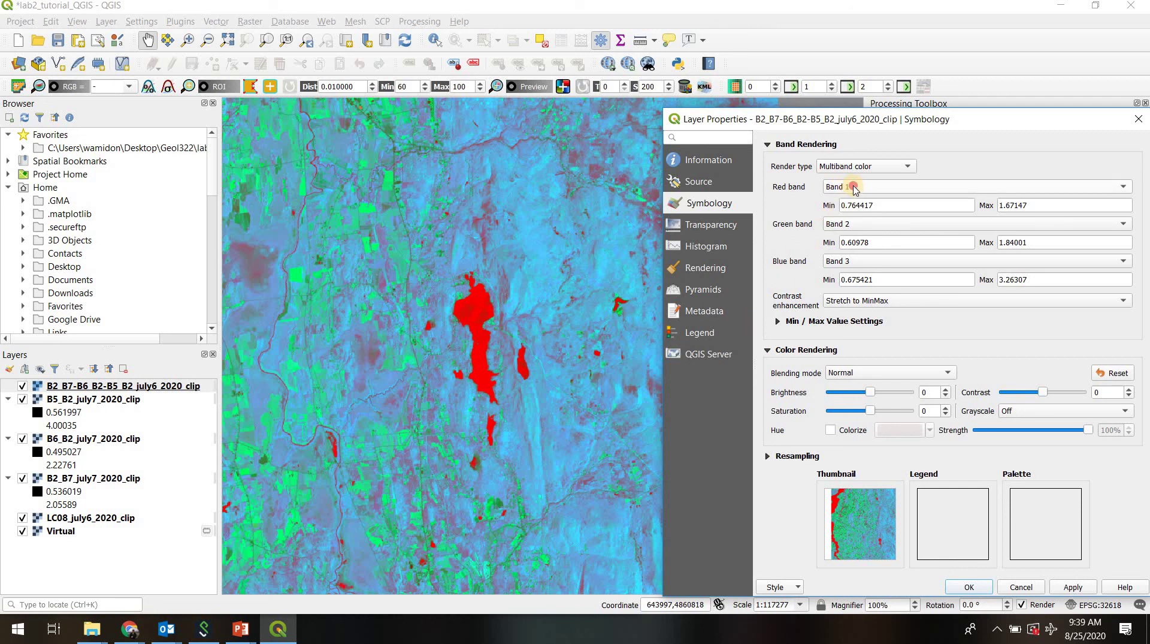
pyautogui.click(855, 188)
pyautogui.click(861, 219)
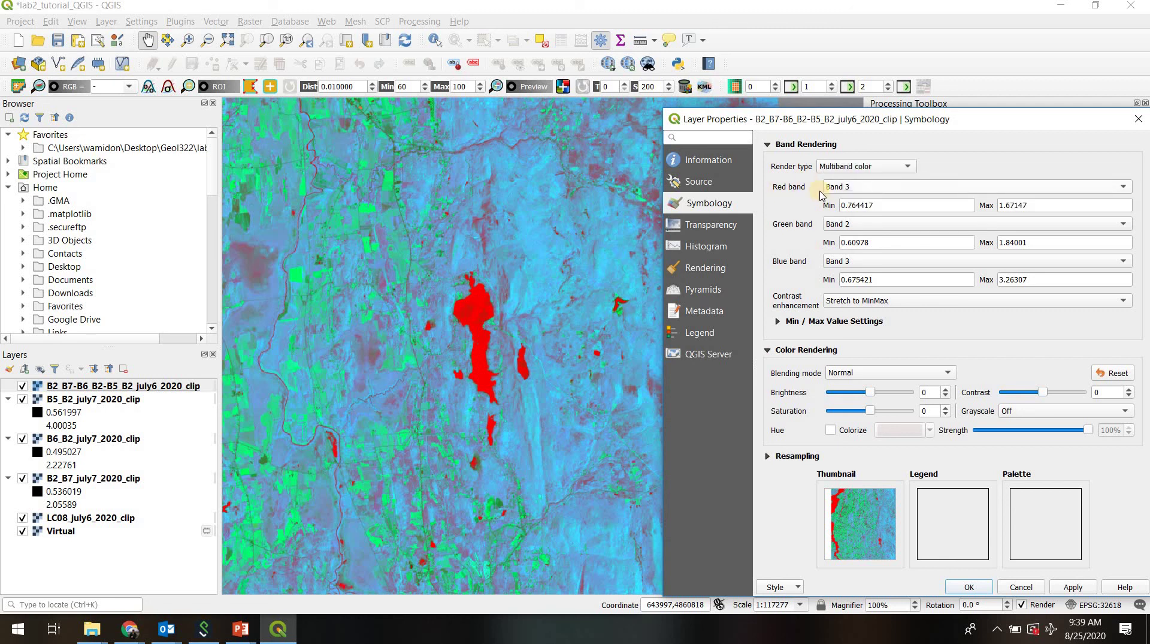
pyautogui.click(856, 261)
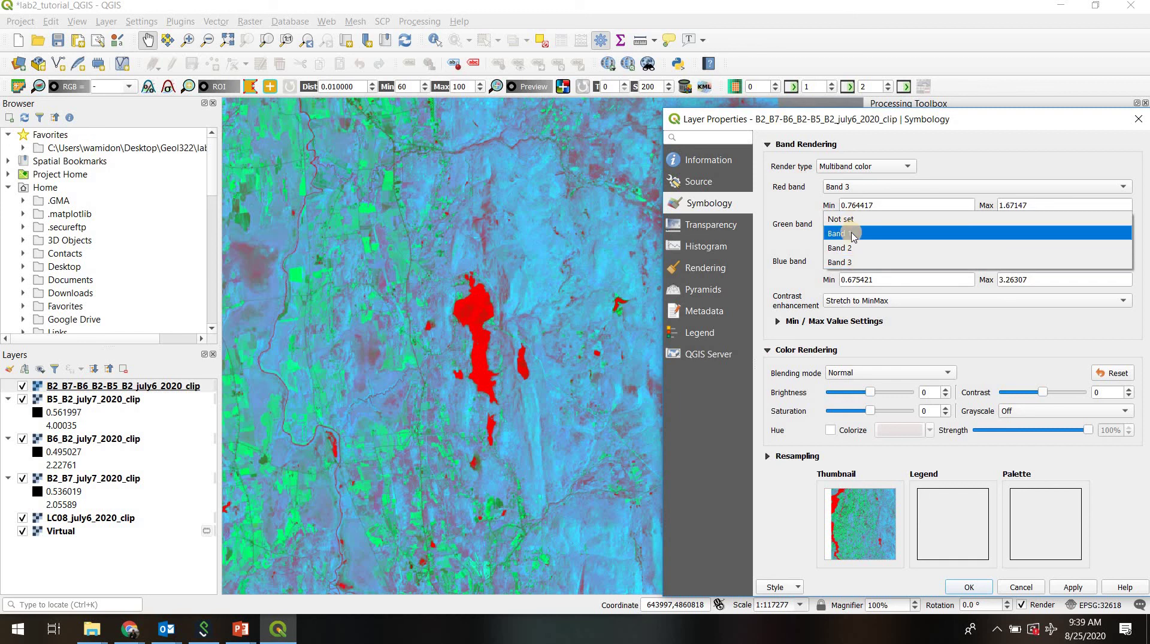
pyautogui.click(854, 233)
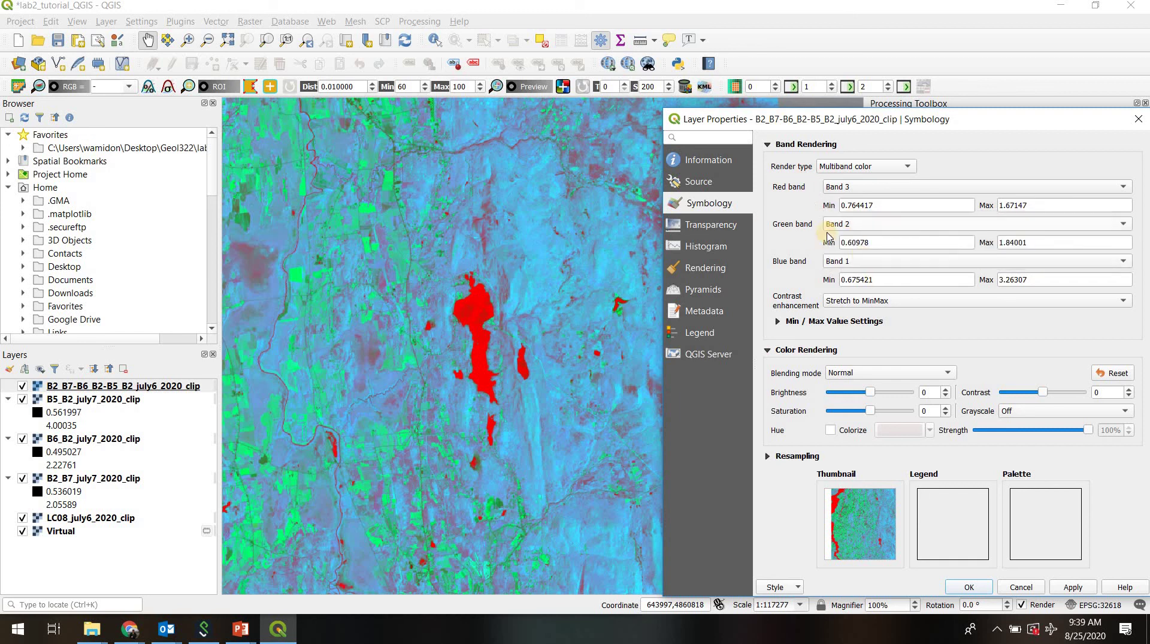
pyautogui.click(1073, 587)
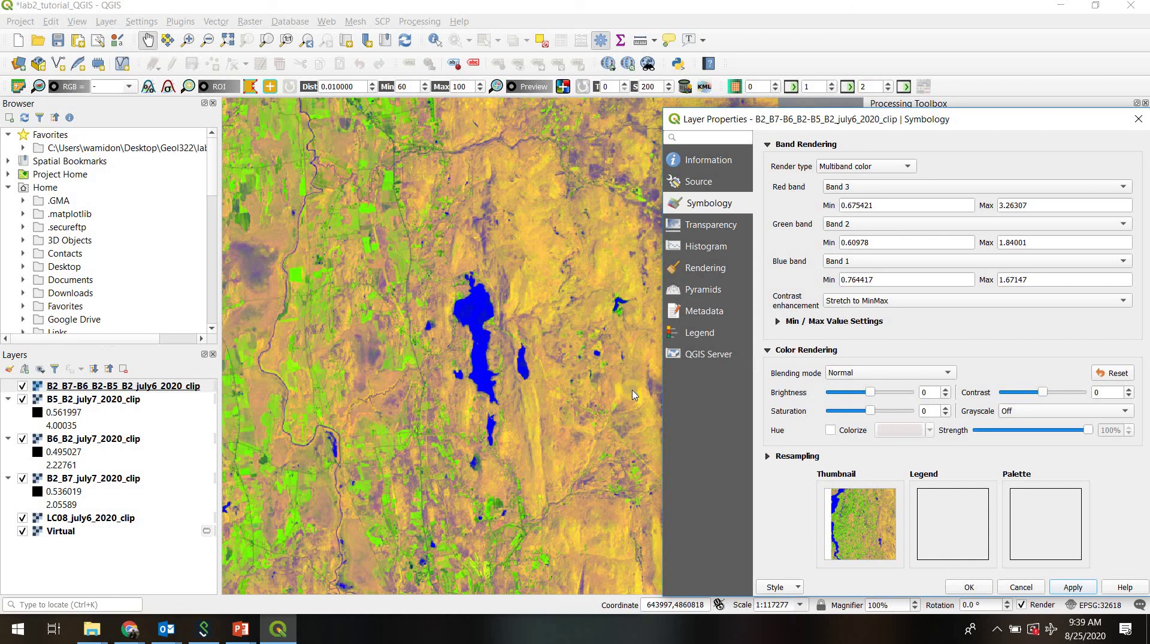
pyautogui.click(986, 592)
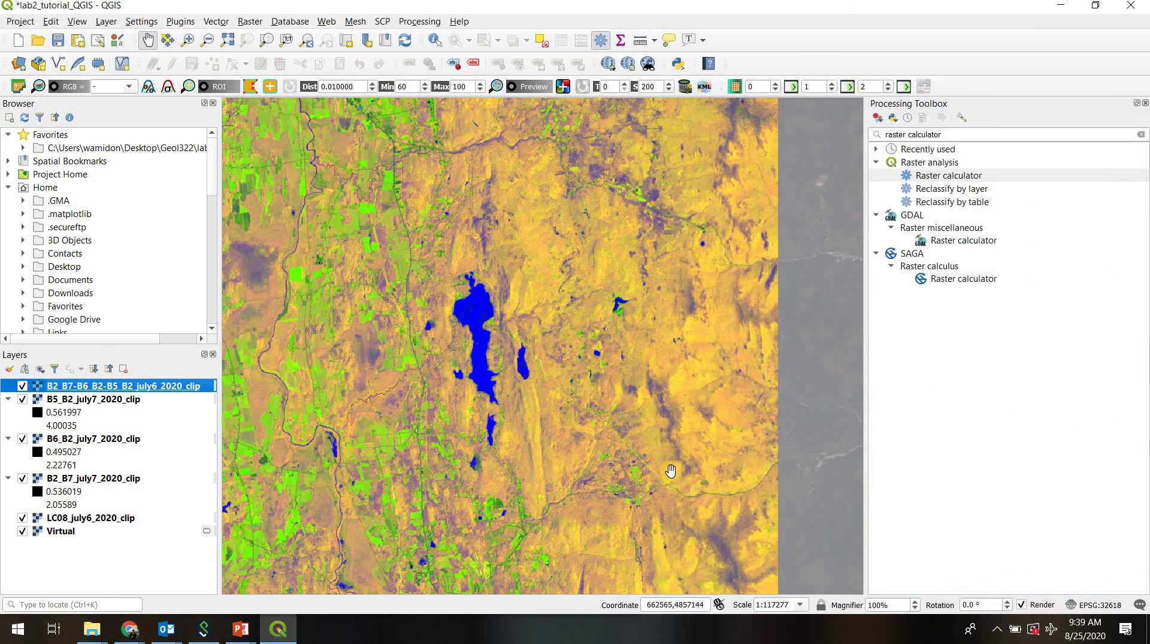
pyautogui.hotkey('ctrl', '-')
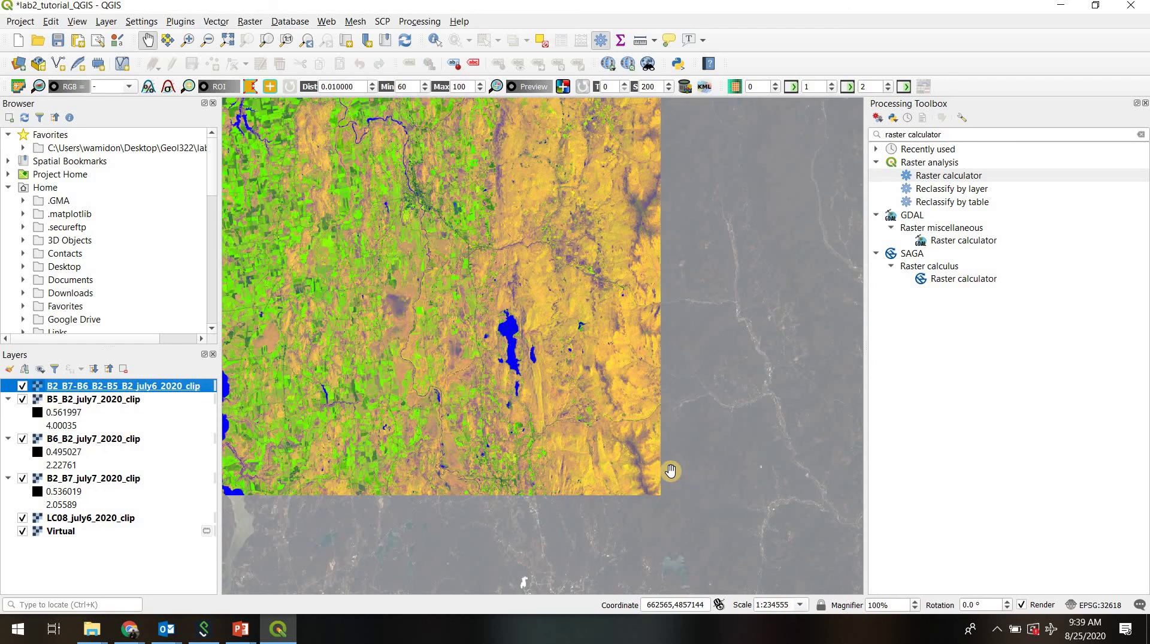